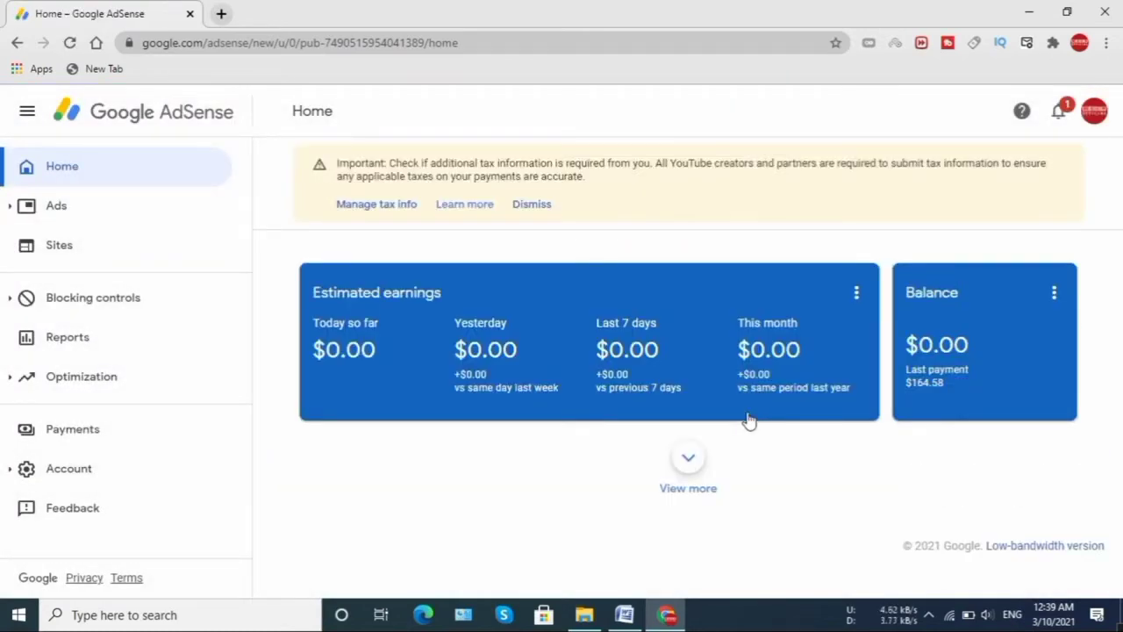
- Open Manage tax info from the yellow tax notice on the AdSense Home page
left_click(378, 214)
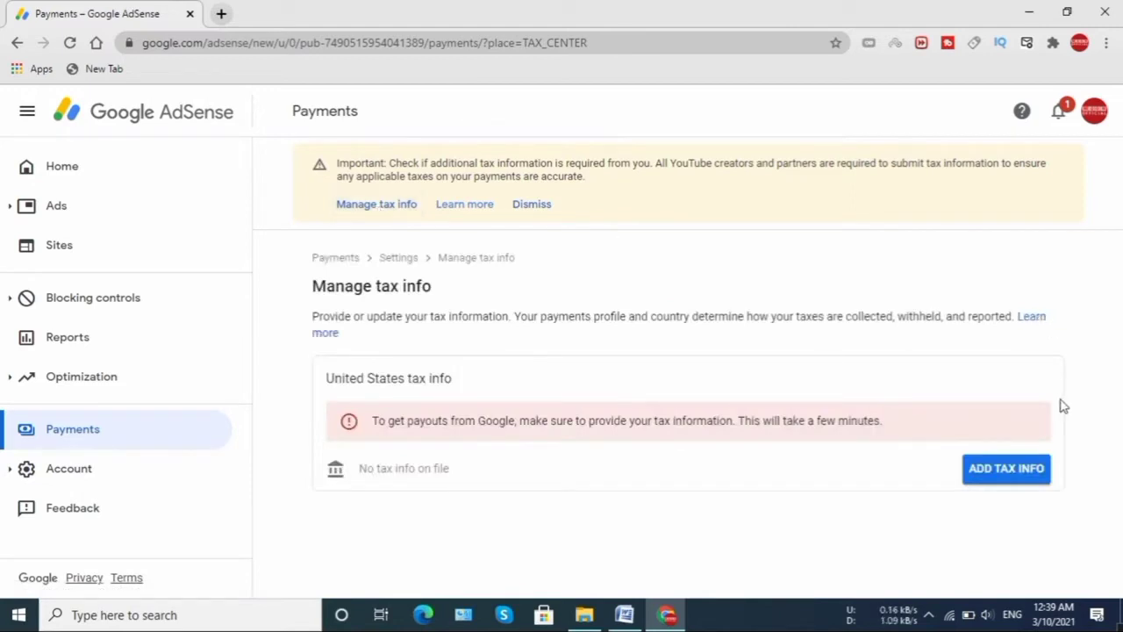
- Start adding United States tax info, which opens the account verification window
left_click(1006, 468)
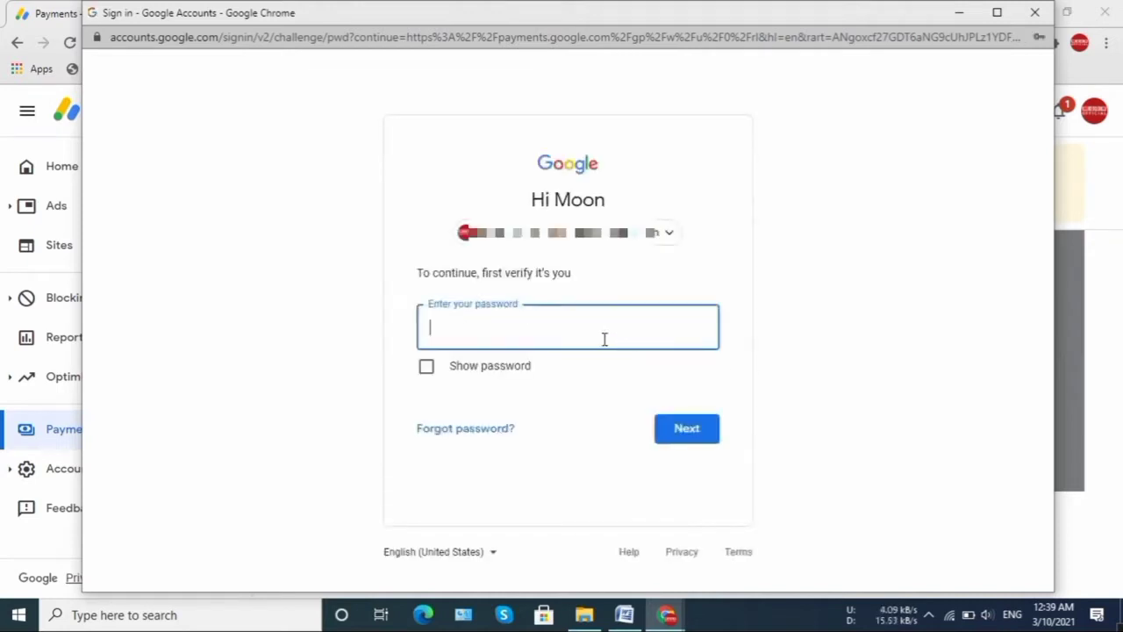
- Verify the Google account by entering the account password in the sign-in popup
type("••••••••••")
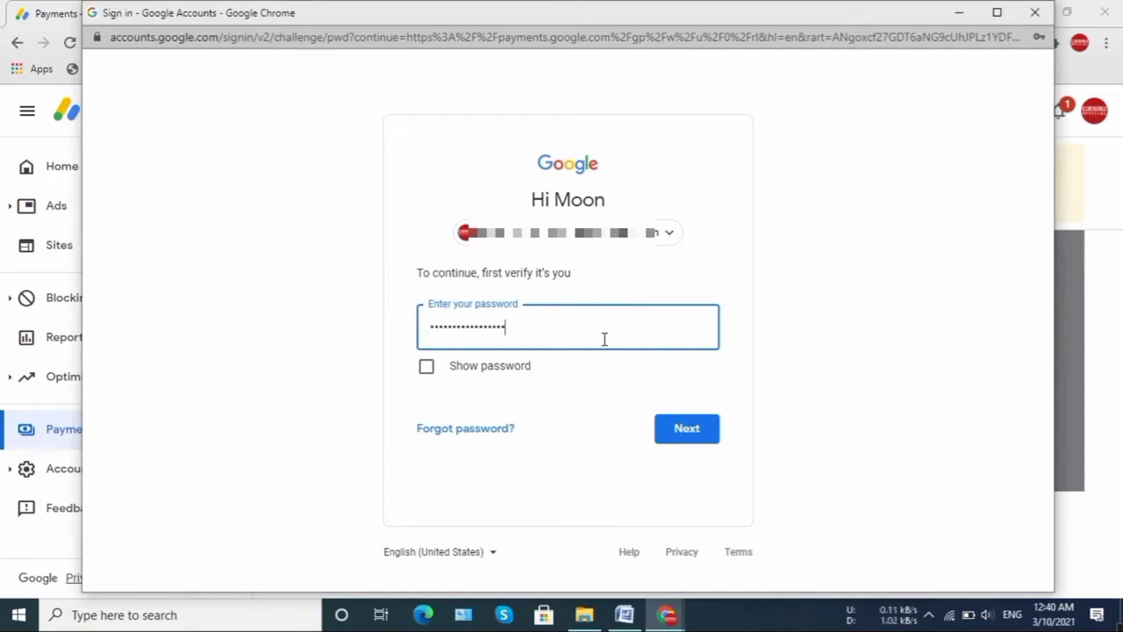
type("••")
left_click(691, 430)
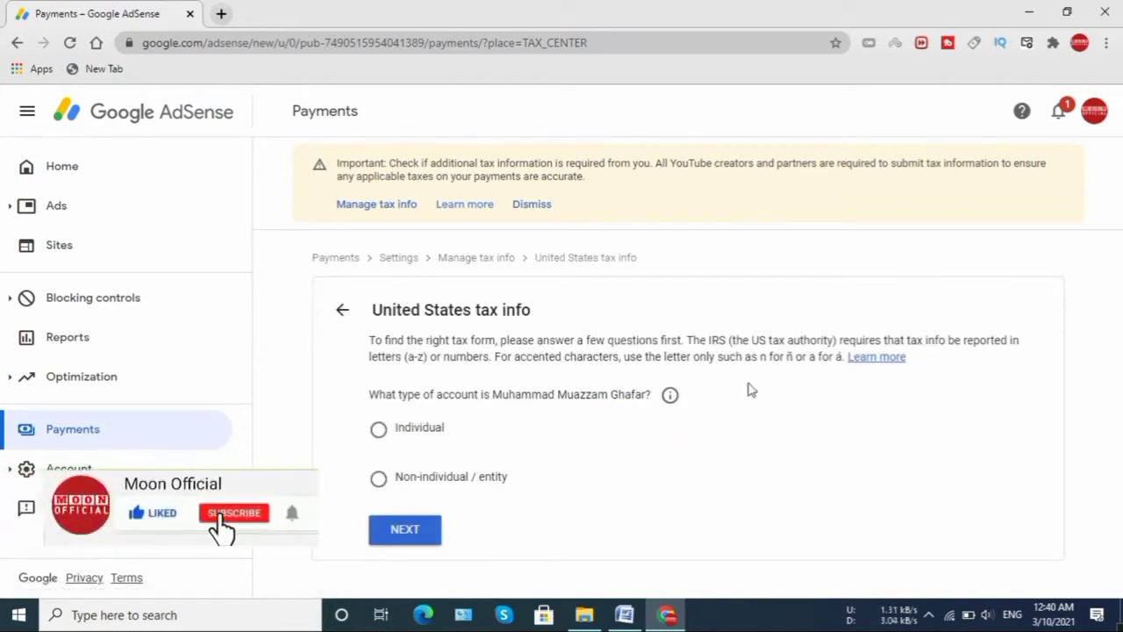
- Answer the questionnaire as an Individual who is not a US citizen or resident
left_click(379, 431)
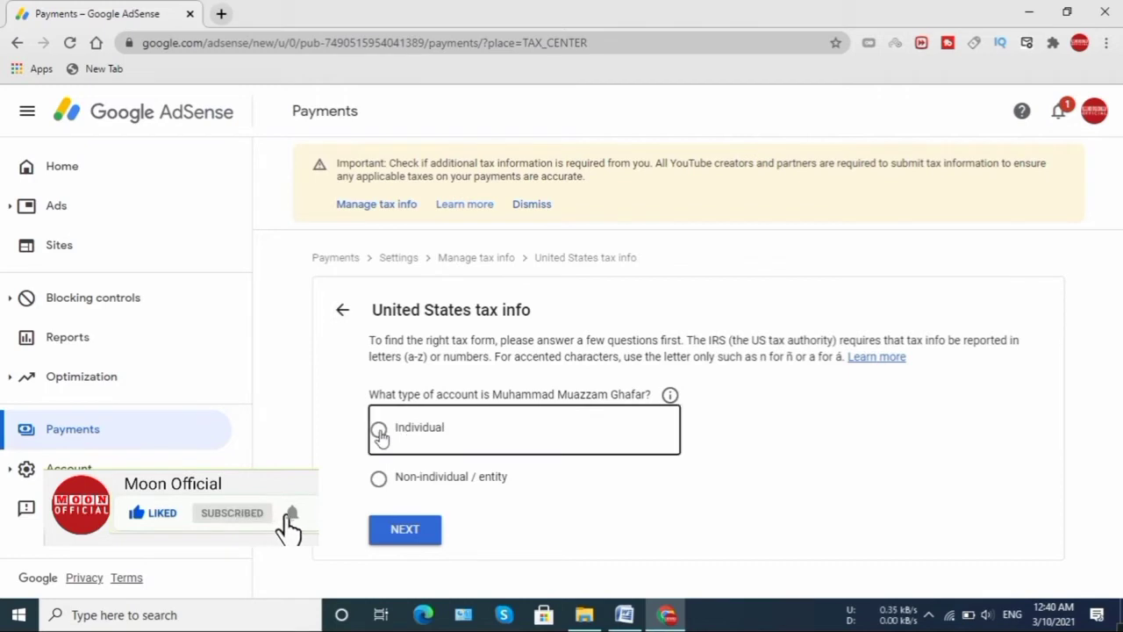
left_click(380, 436)
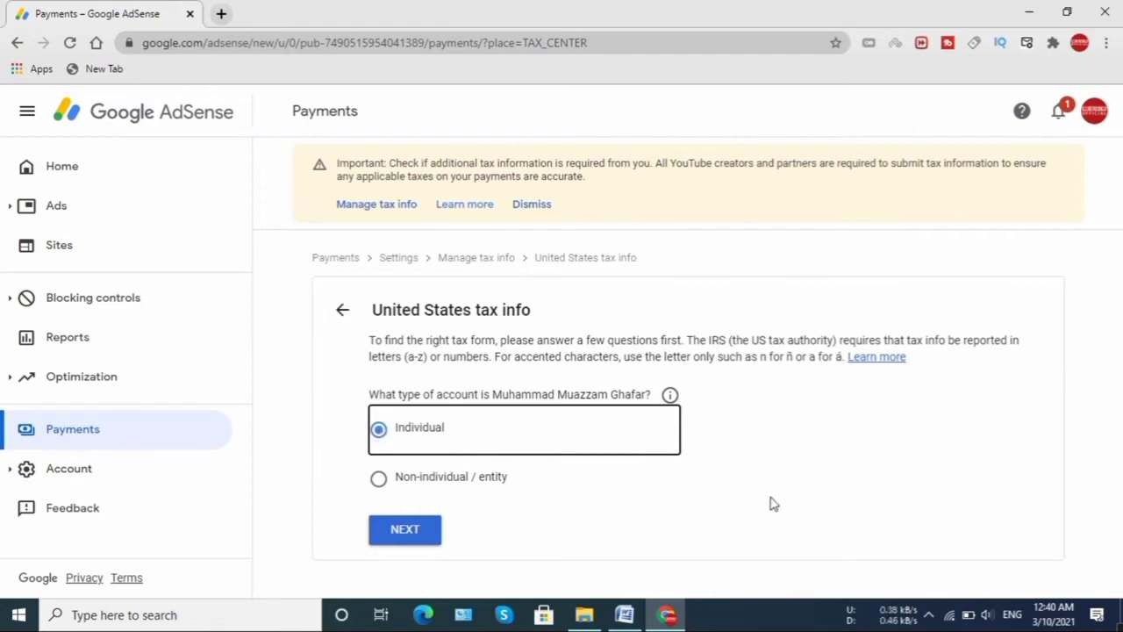
left_click(421, 543)
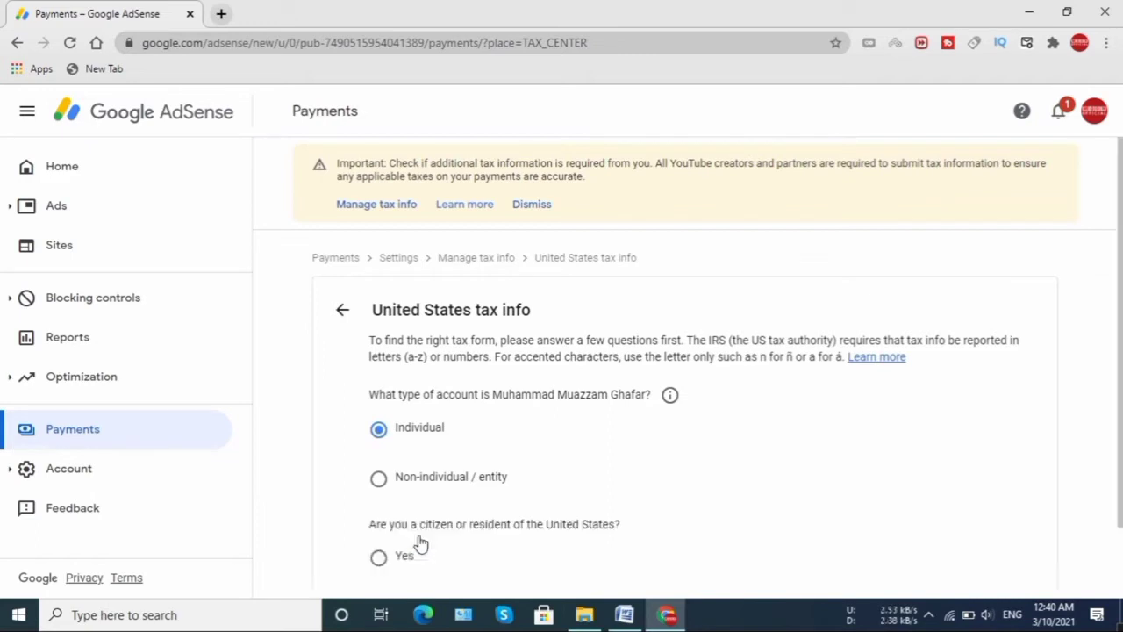
left_click(420, 543)
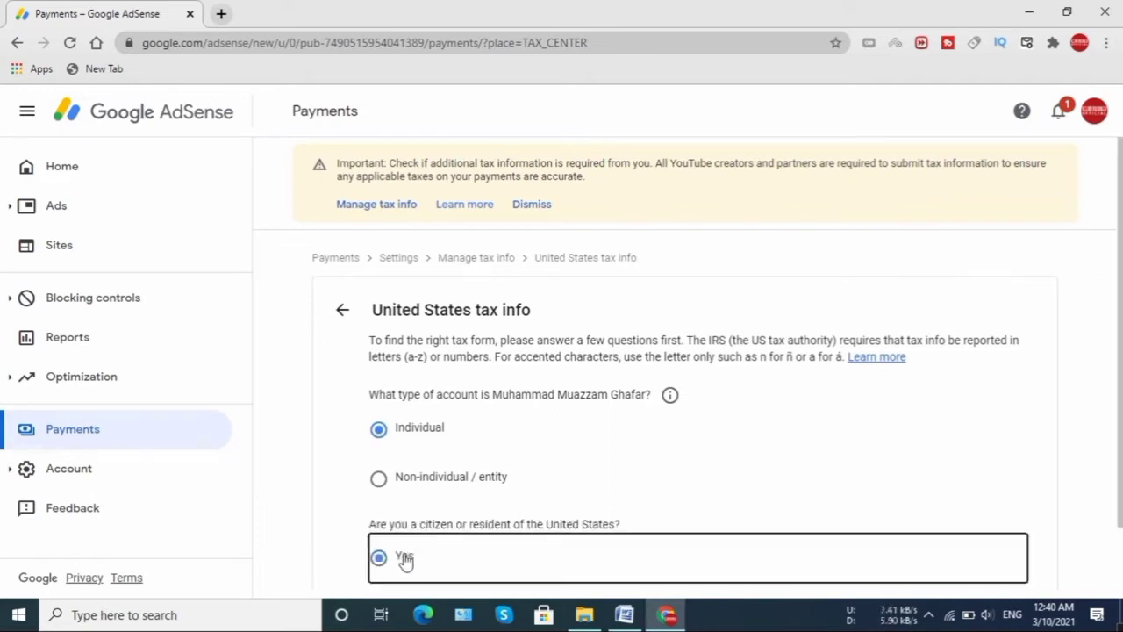
scroll(849, 478, "down", 1)
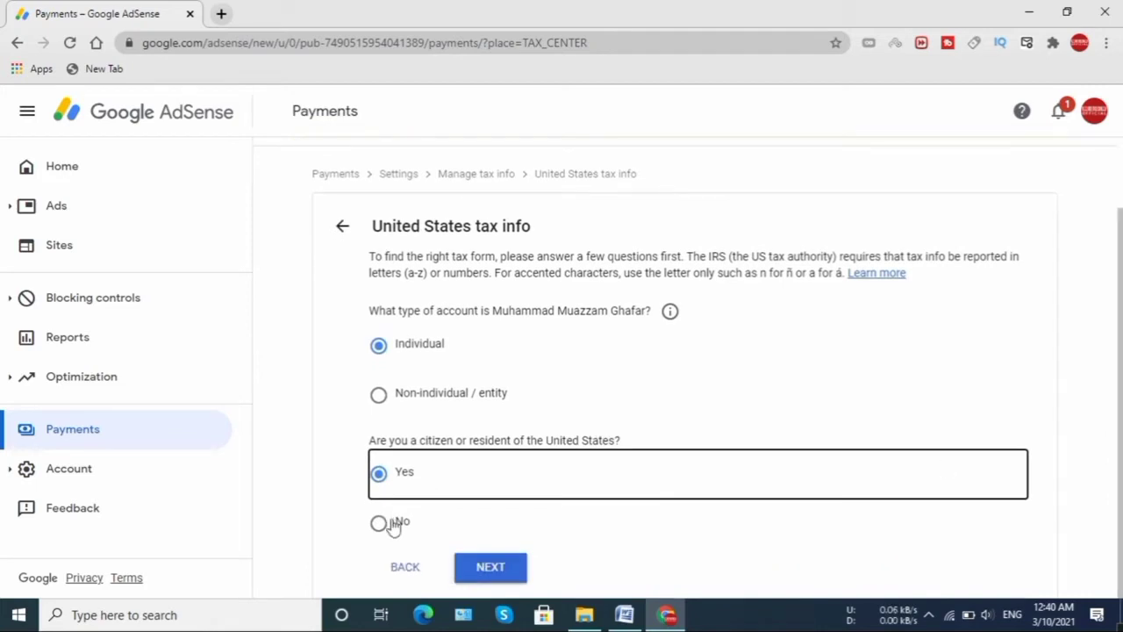
left_click(393, 524)
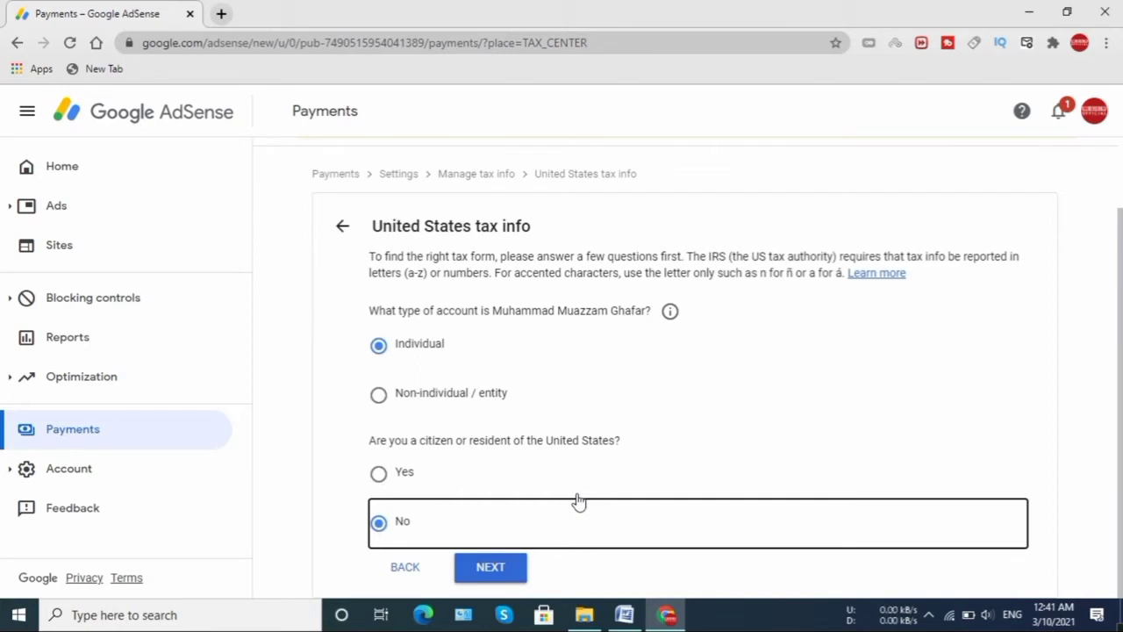
left_click(507, 571)
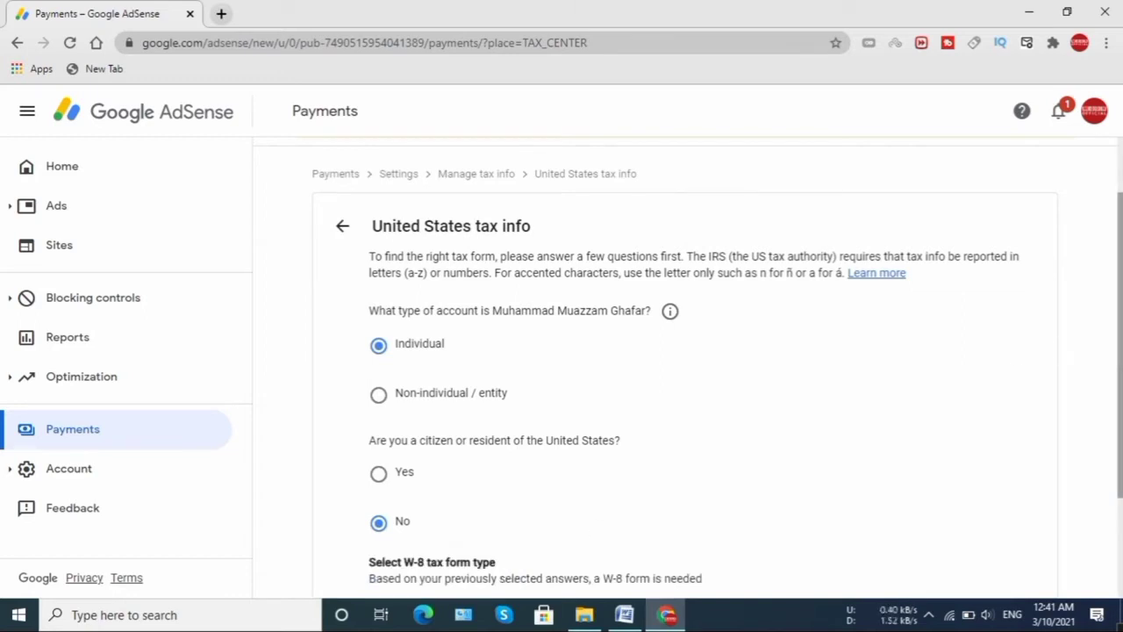
left_click_drag(1119, 351, 1120, 434)
- Select the W-8BEN form type and start the W-8BEN form
left_click_drag(1119, 484, 1120, 495)
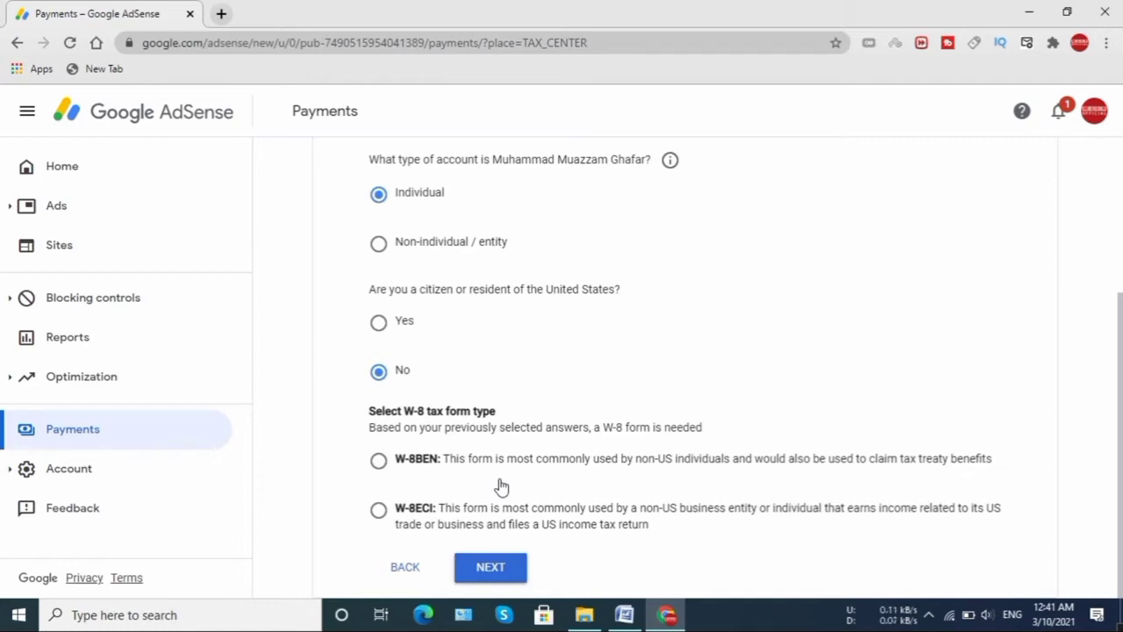
left_click(381, 467)
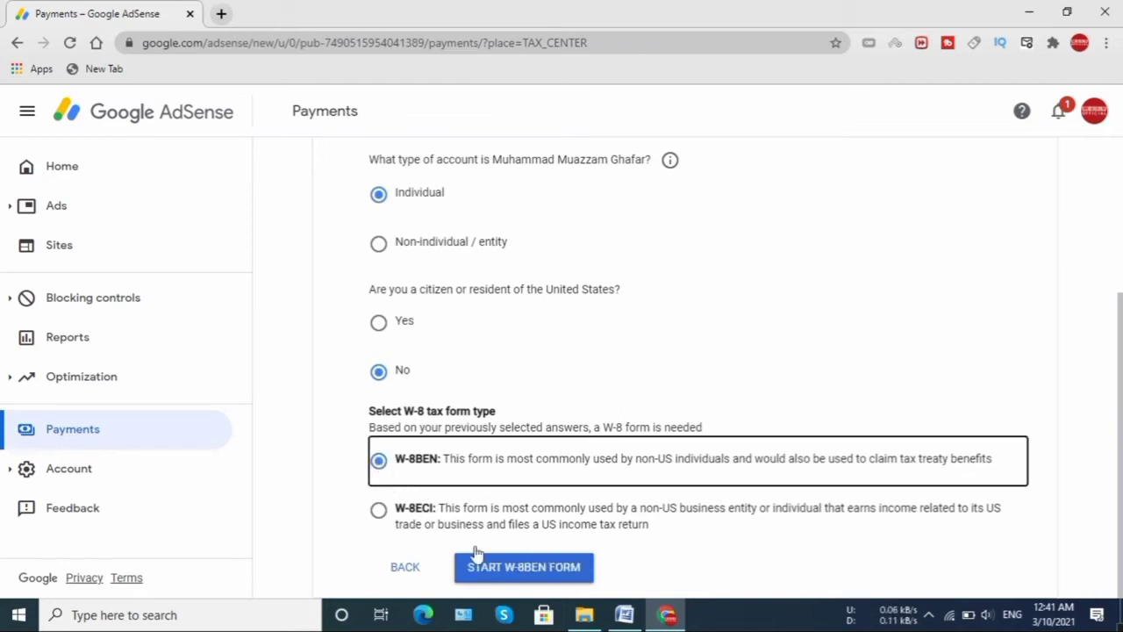
left_click(527, 574)
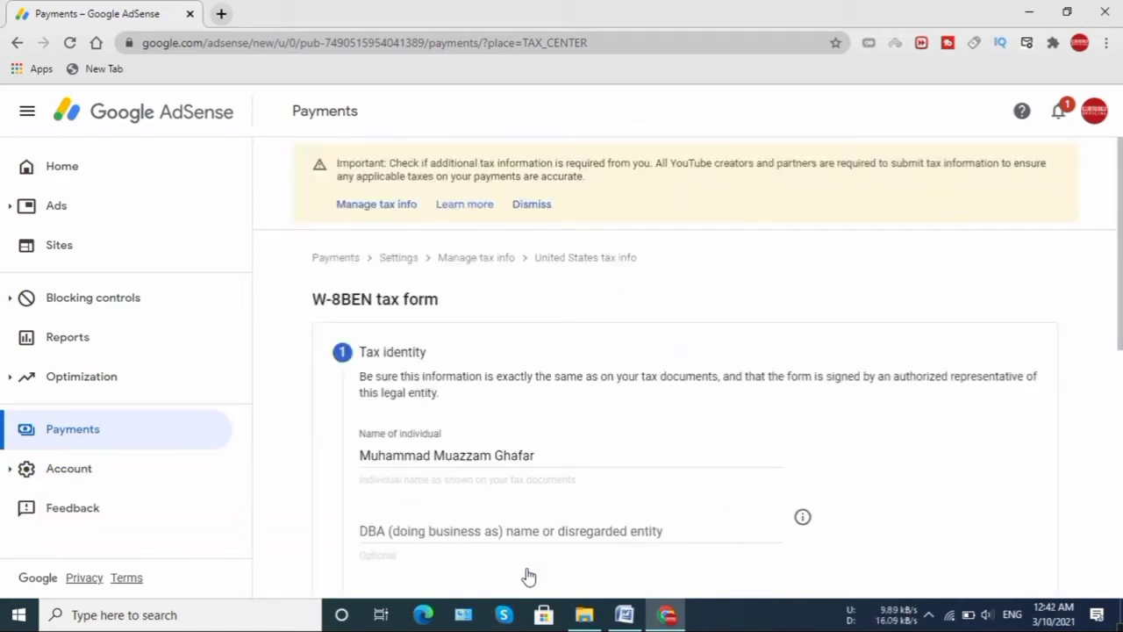
- Set Country of citizenship to Pakistan, leave the TIN fields blank, and continue
scroll(1113, 237, "down", 1)
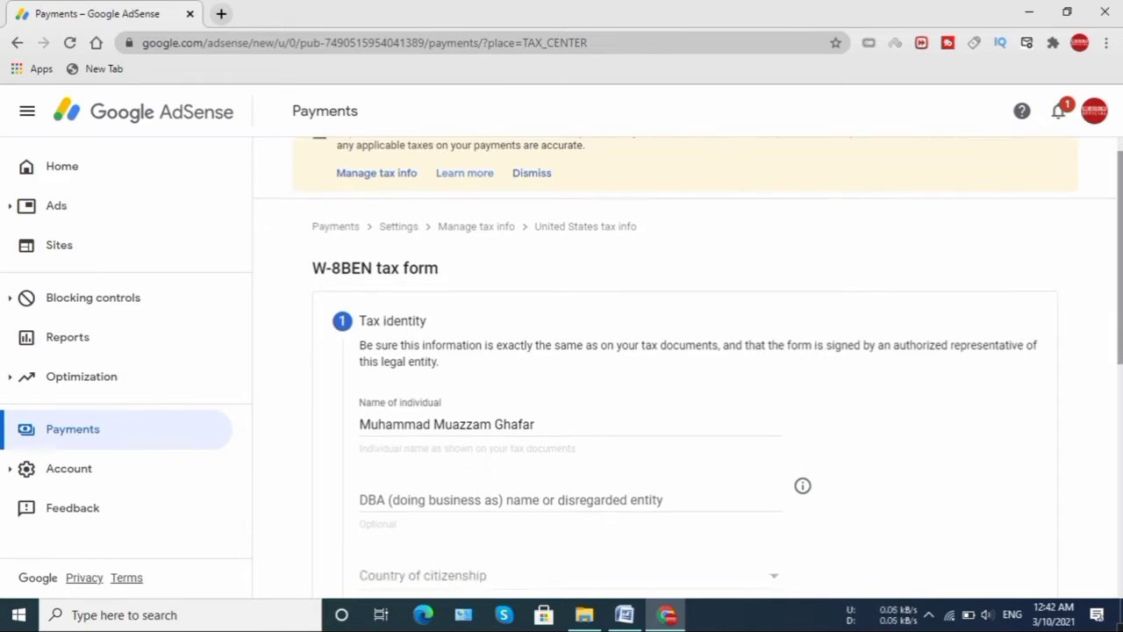
scroll(1115, 263, "down", 1)
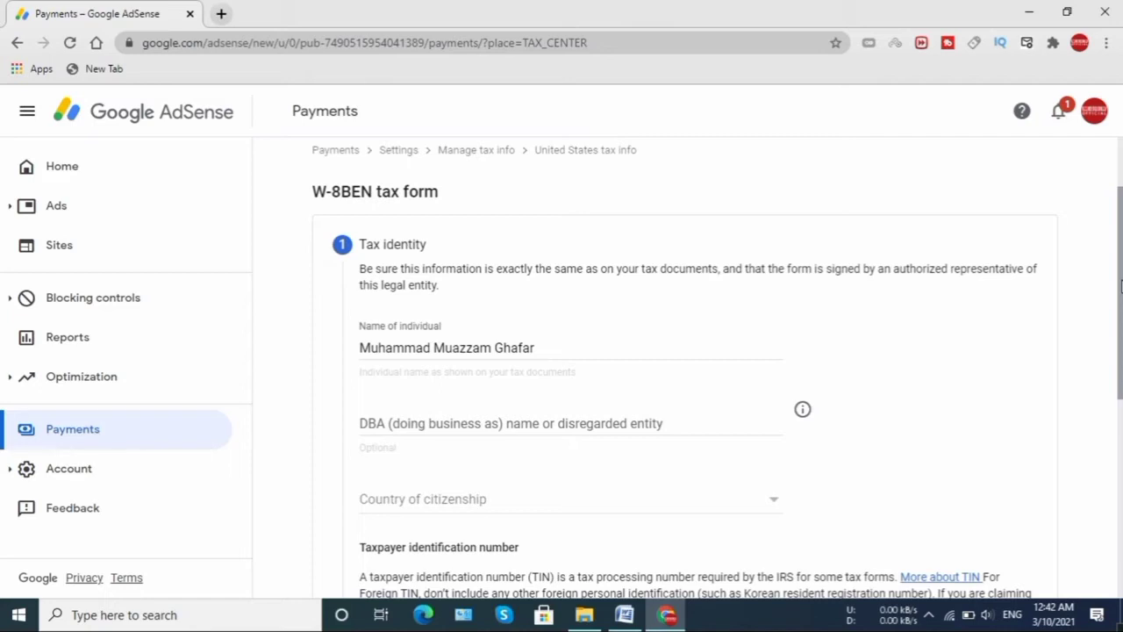
scroll(685, 369, "down", 1)
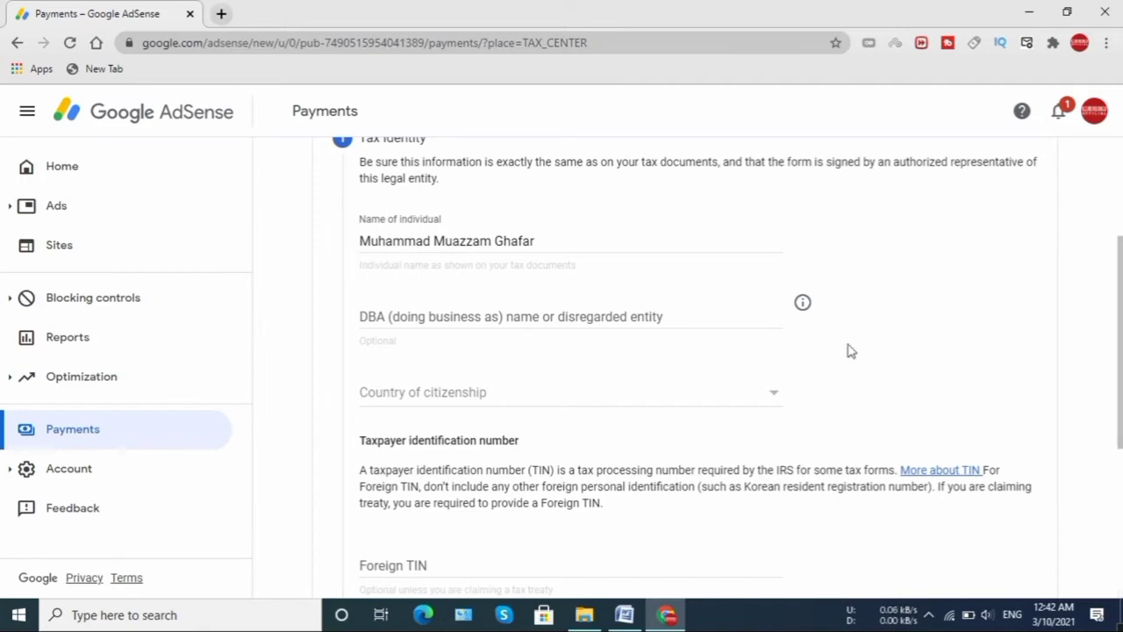
left_click(774, 399)
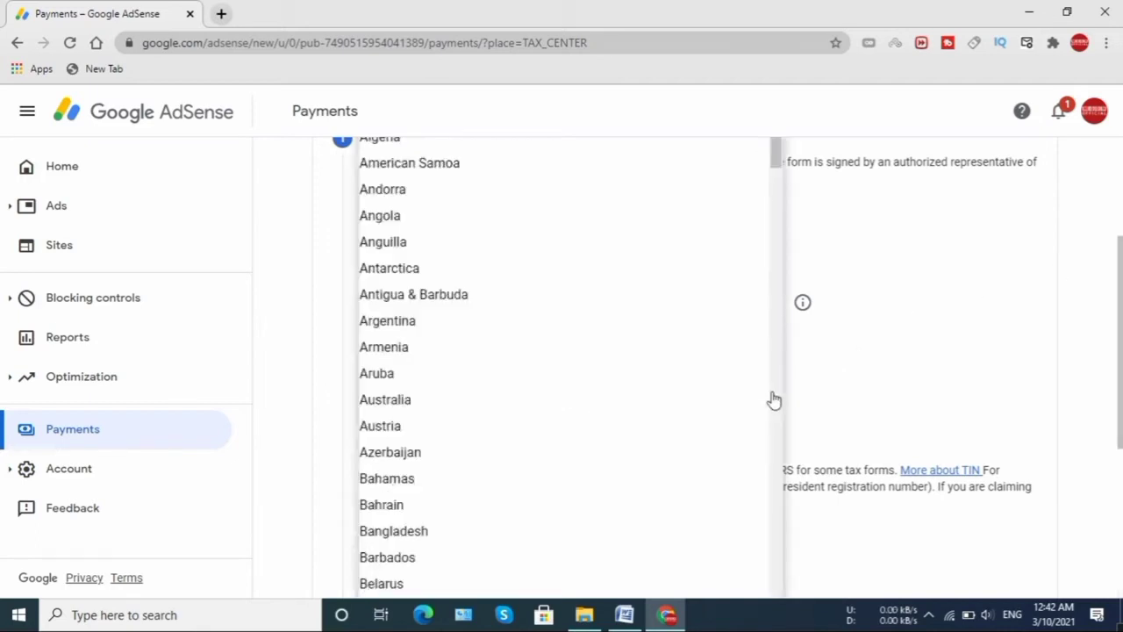
key("p")
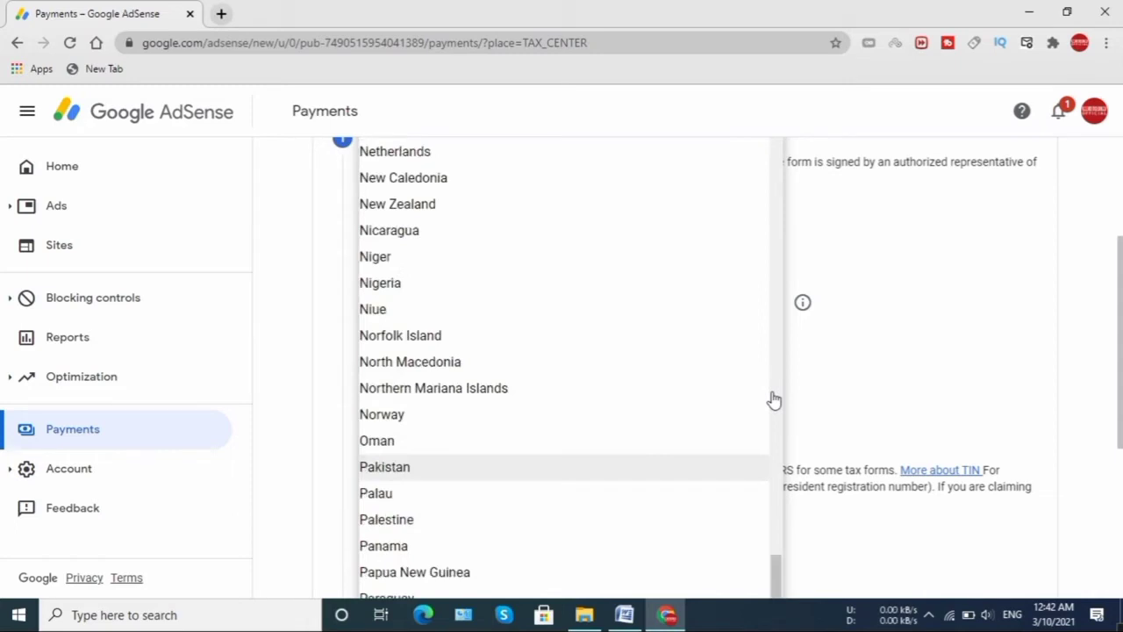
left_click(507, 478)
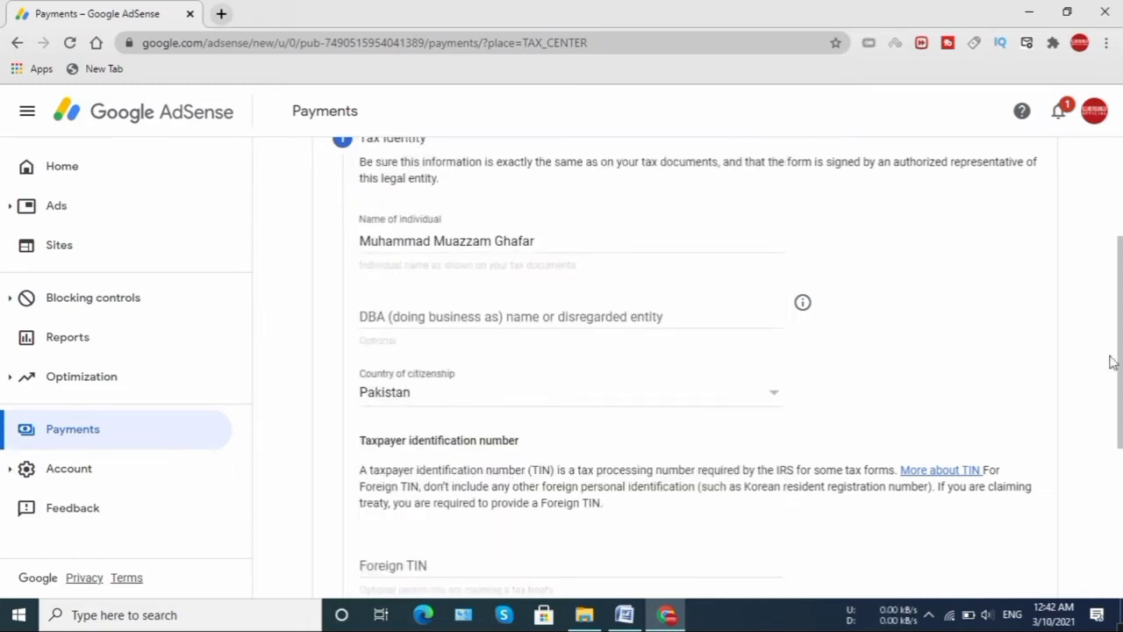
scroll(1112, 363, "down", 3)
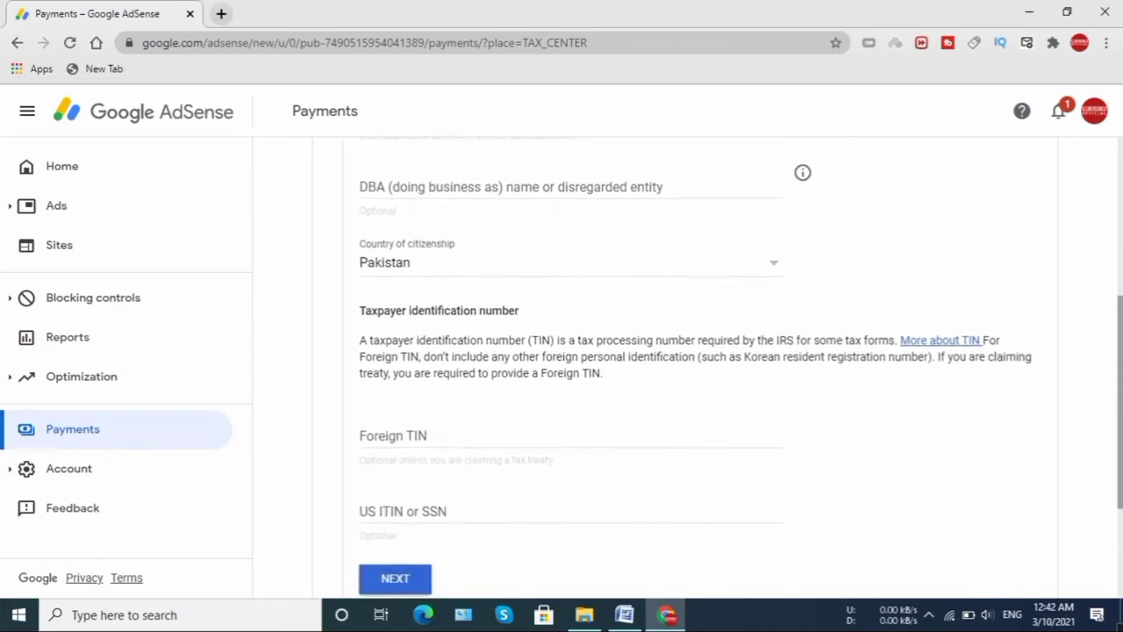
scroll(693, 368, "down", 1)
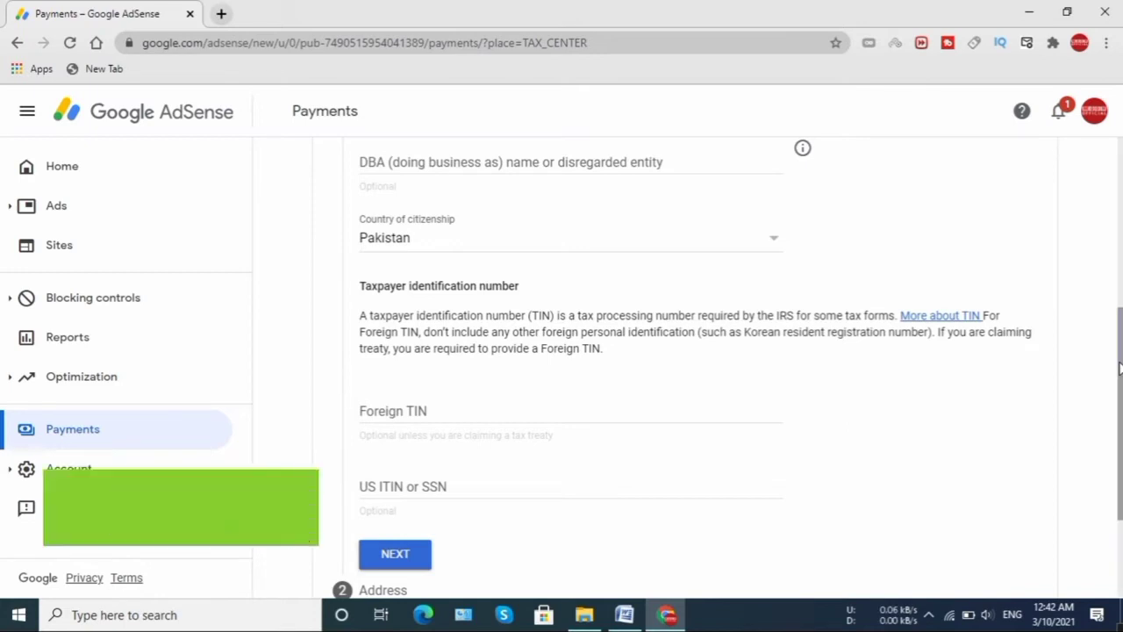
left_click_drag(1119, 368, 1118, 463)
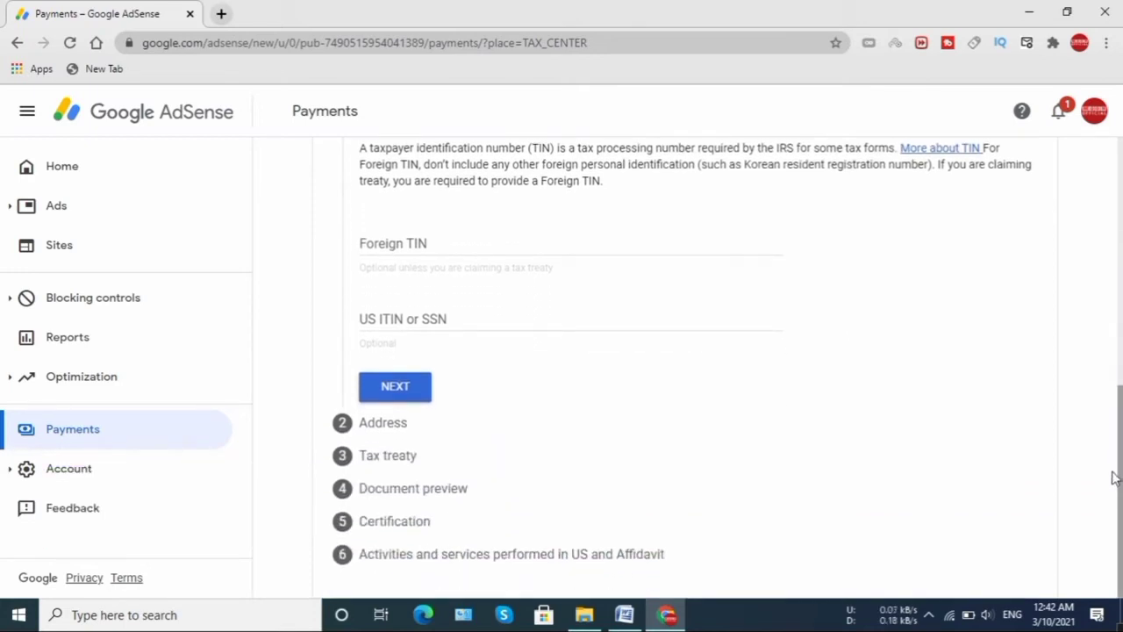
left_click(411, 393)
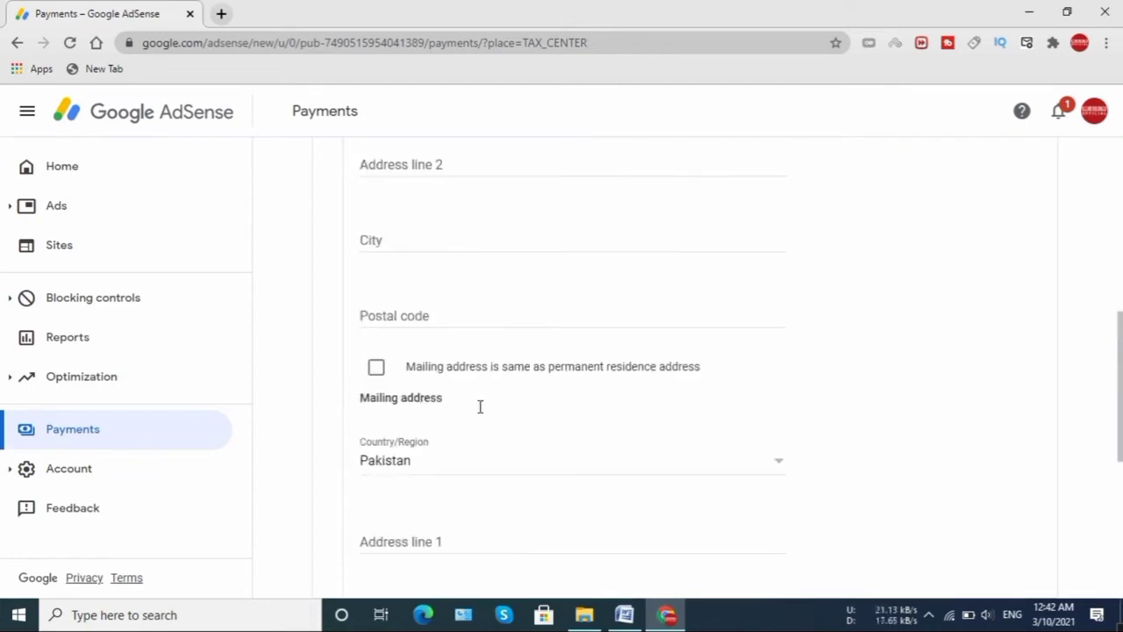
- Mark the permanent residence address as a PO Box and fill in Address line 1
left_click_drag(1120, 377, 1097, 307)
scroll(1092, 280, "up", 4)
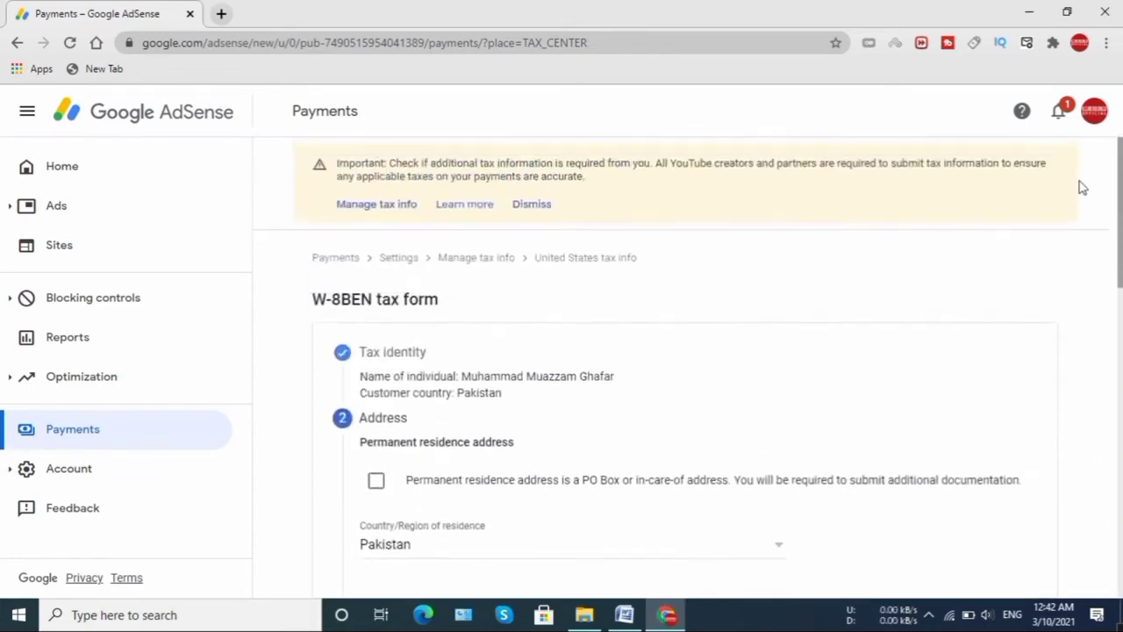
scroll(1082, 203, "down", 1)
scroll(1082, 242, "down", 3)
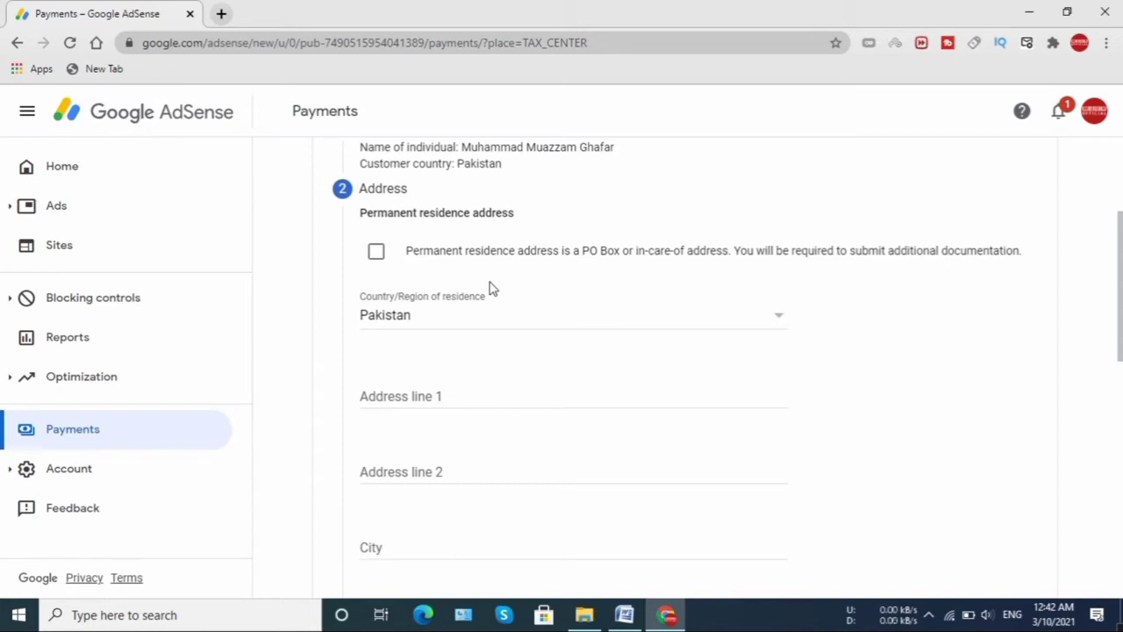
left_click(376, 252)
left_click(436, 396)
left_click(437, 396)
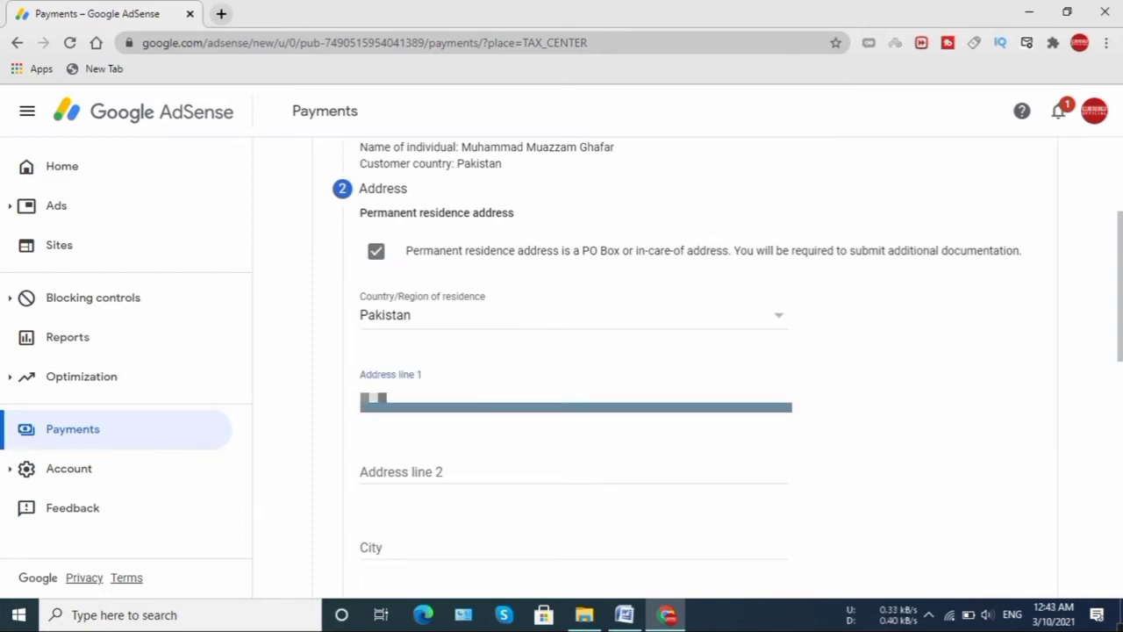
type("aaaa")
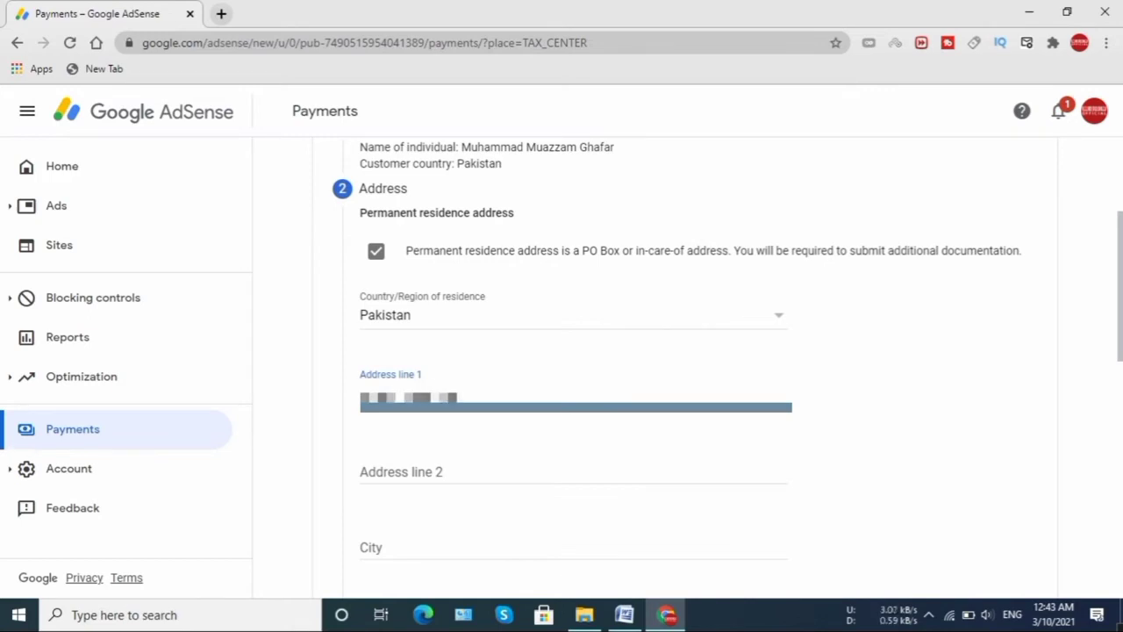
type("aaaa")
key("BackSpace")
type("aaaaaa")
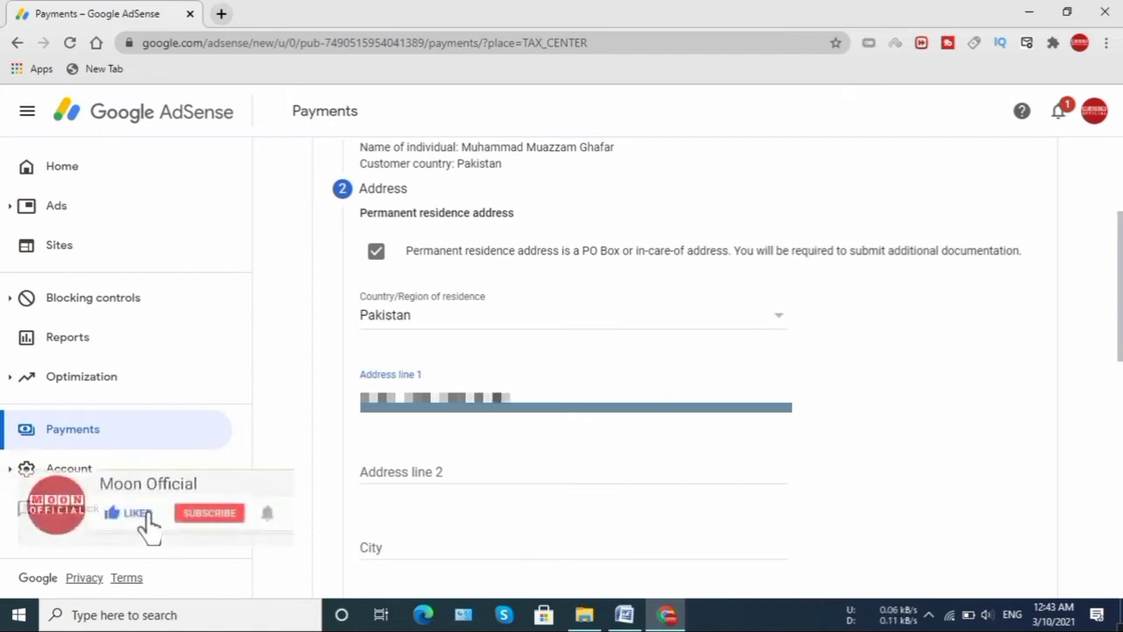
type("aaa")
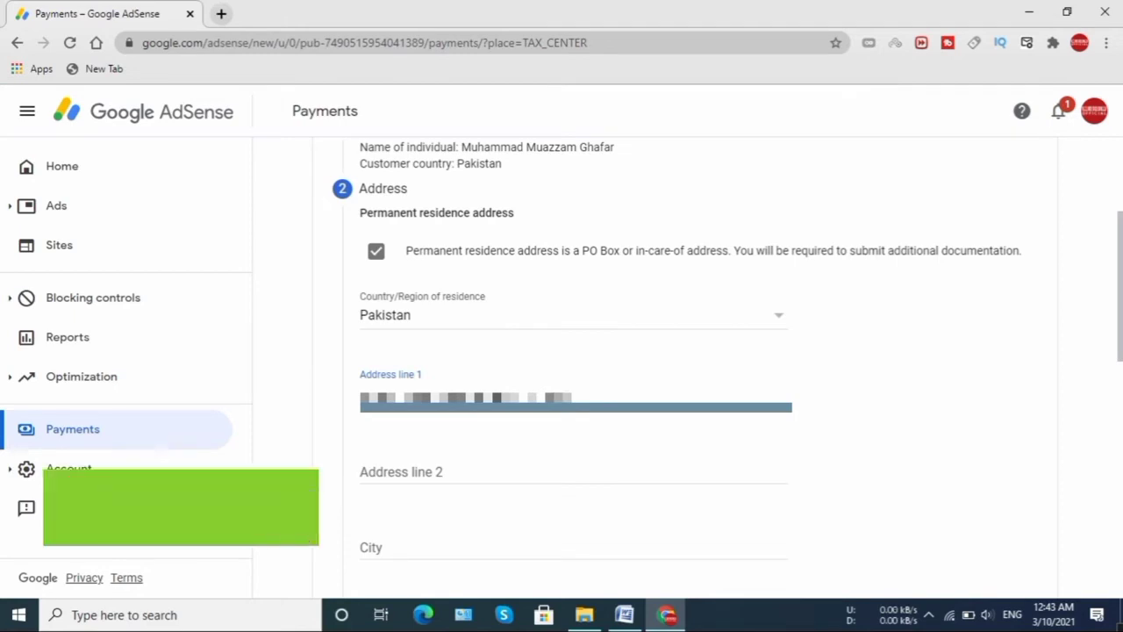
type("aaa")
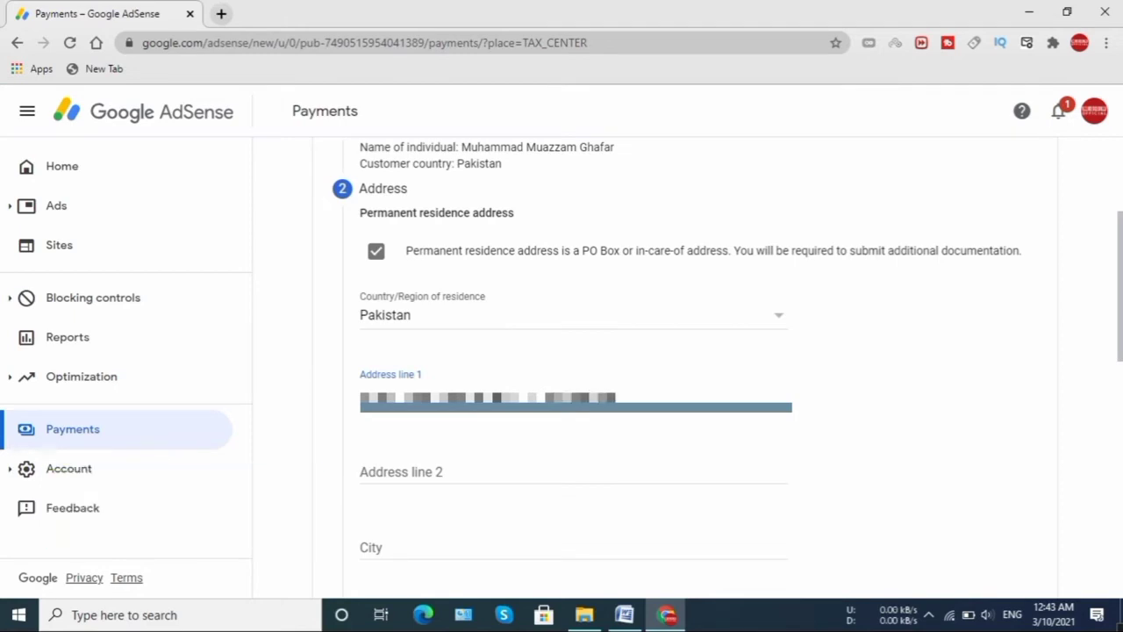
key("BackSpace")
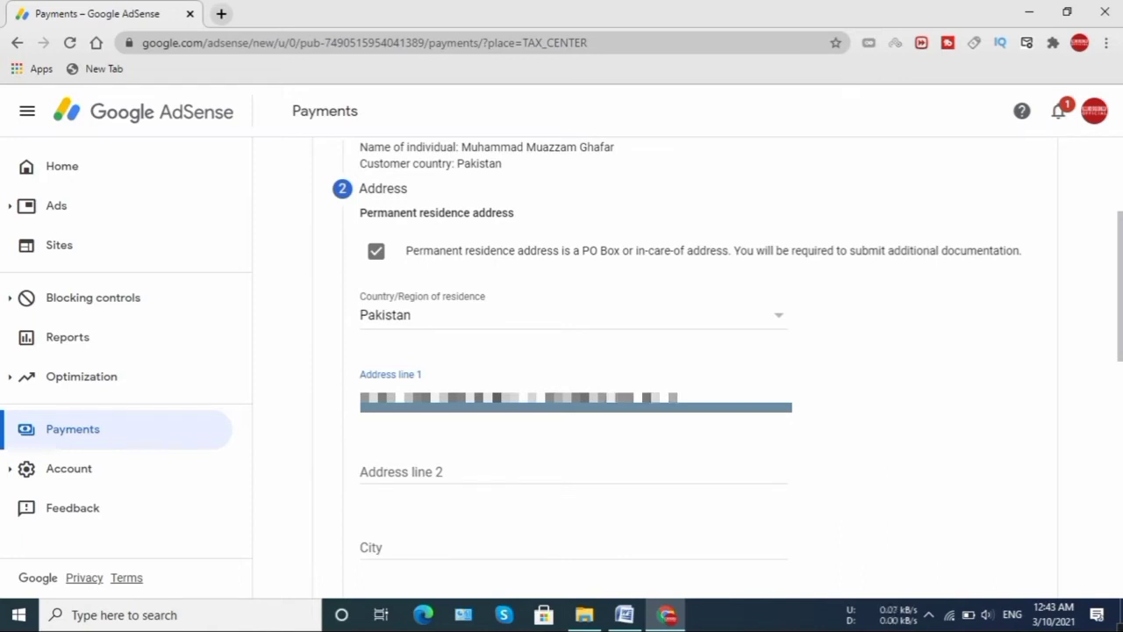
type("ad")
- Enter the city, make the mailing address the same, and finish the address step
left_click(394, 549)
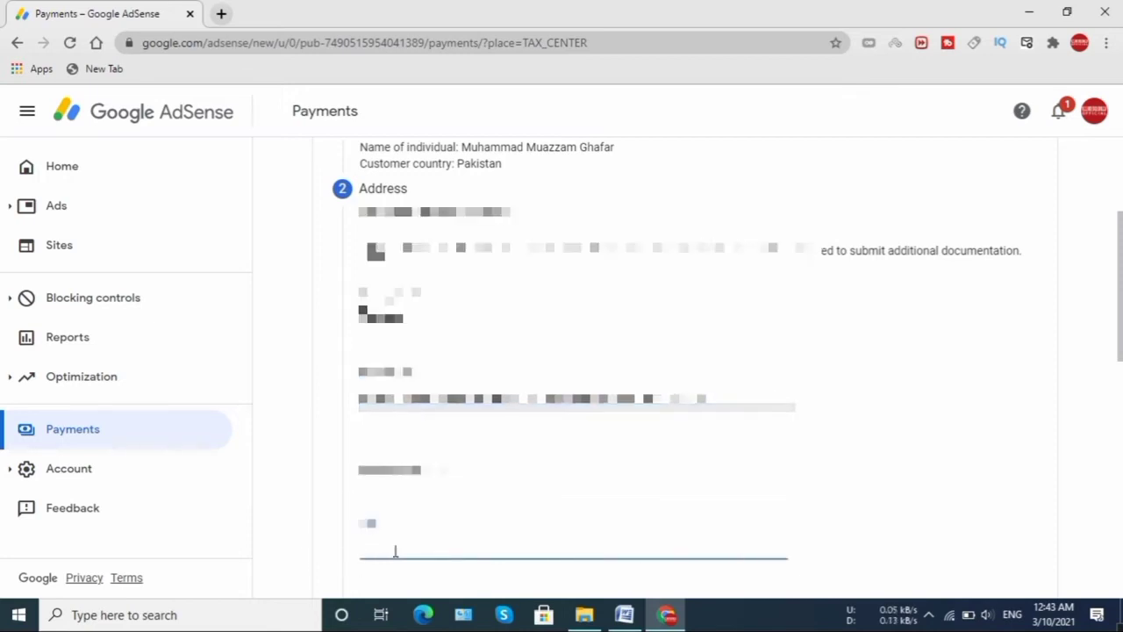
type("kasur")
scroll(994, 399, "down", 5)
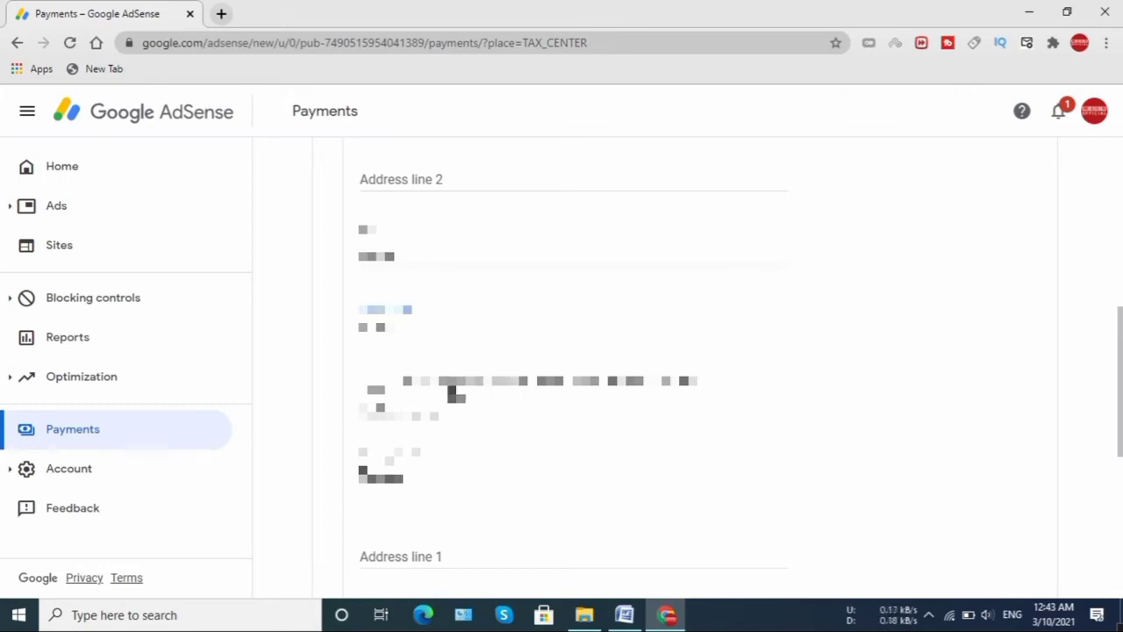
left_click(375, 383)
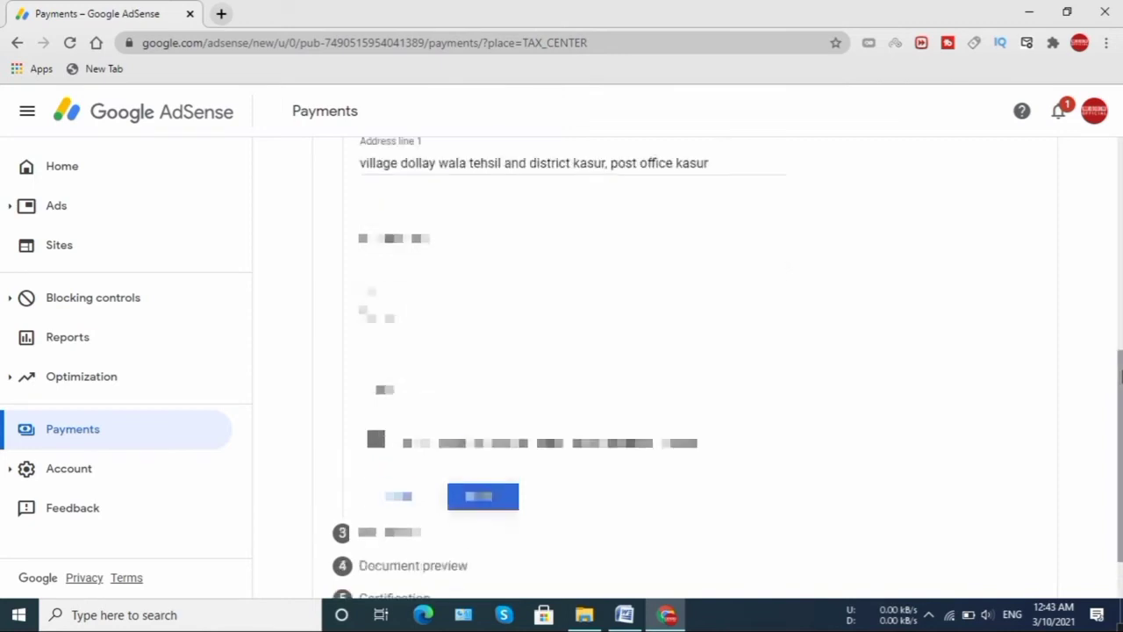
scroll(1096, 283, "up", 3)
scroll(1096, 278, "down", 5)
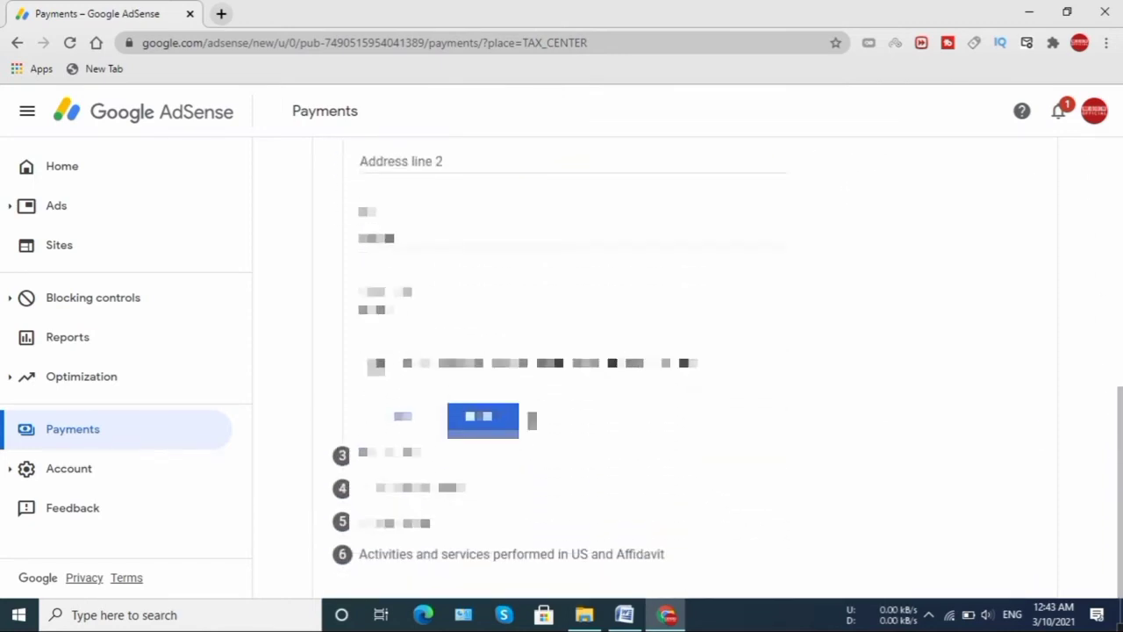
left_click(502, 428)
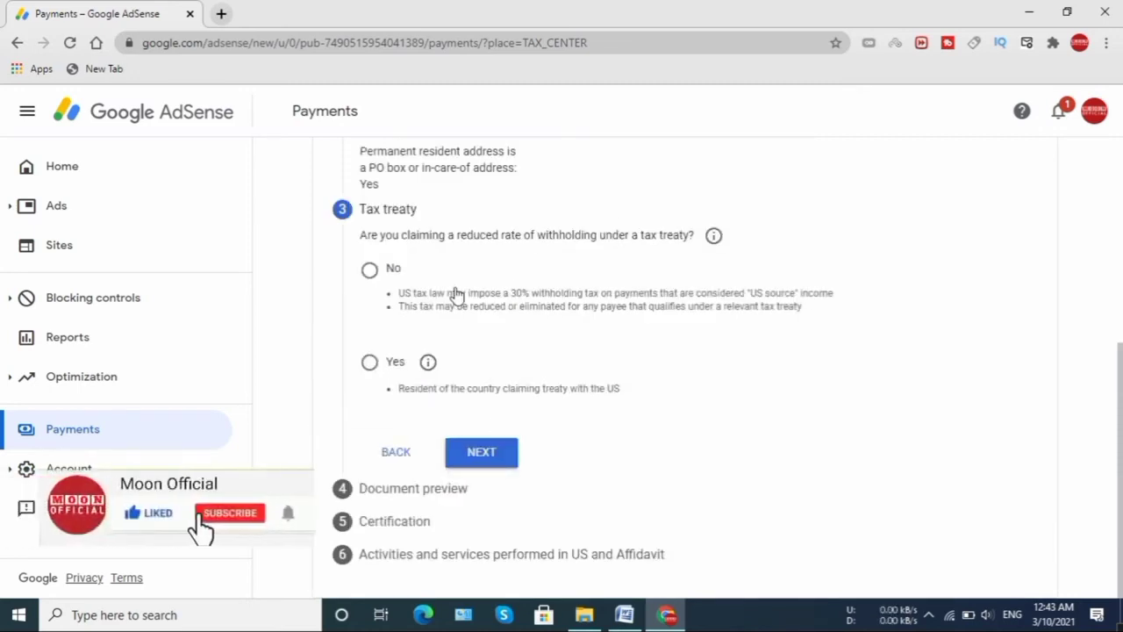
- Answer No to reduced treaty withholding and confirm the W-8BEN document preview was reviewed
left_click(368, 271)
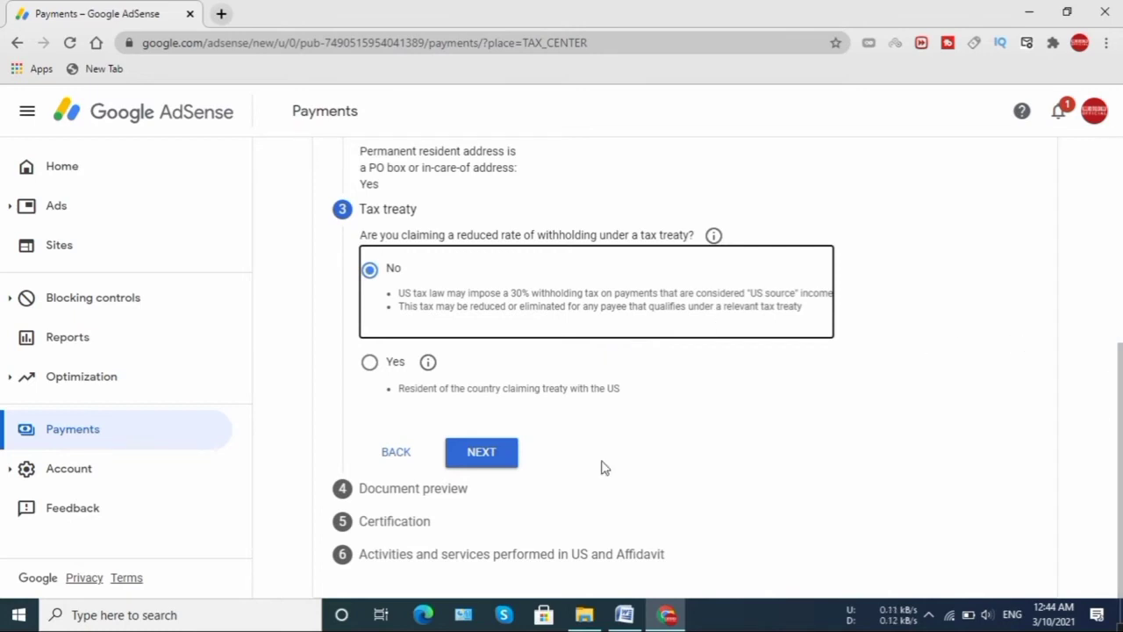
left_click(497, 460)
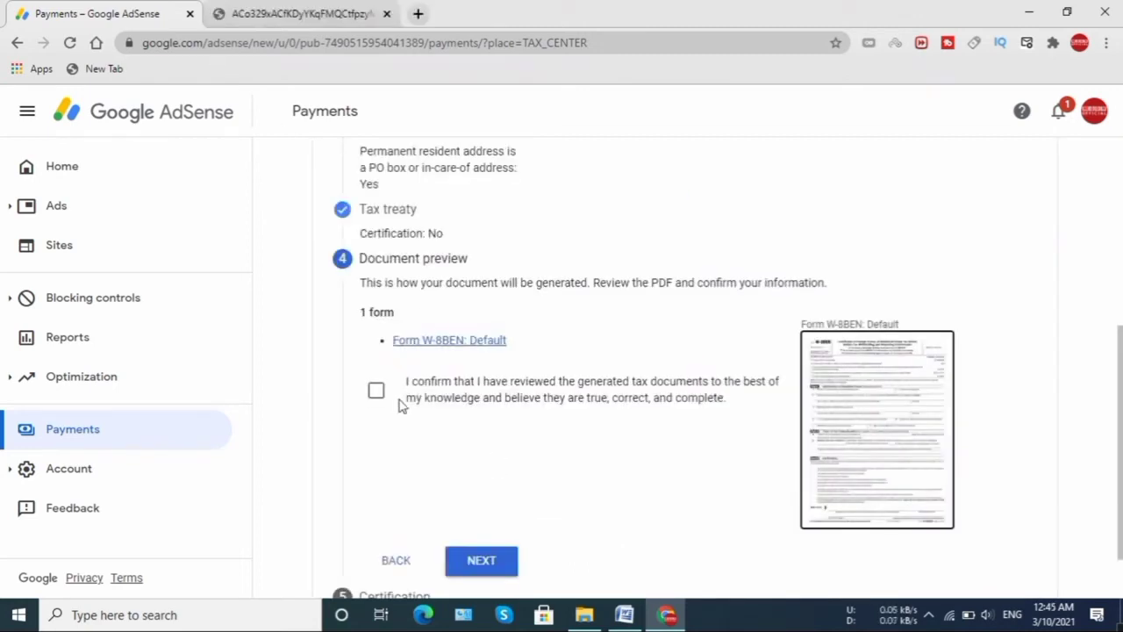
left_click(375, 392)
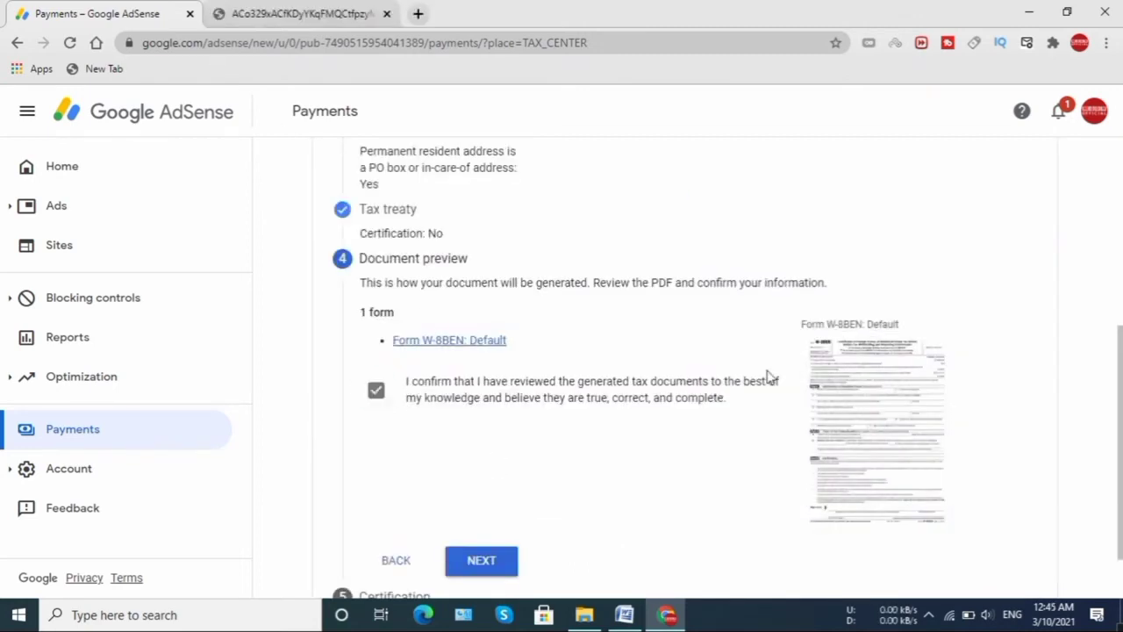
scroll(1112, 377, "down", 2)
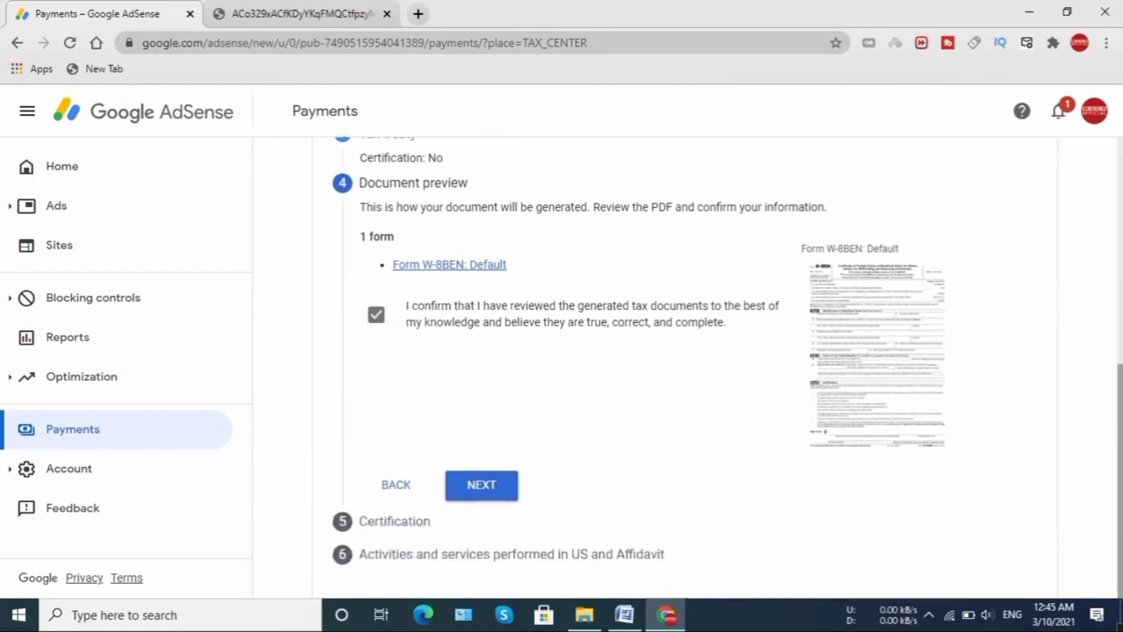
left_click(482, 485)
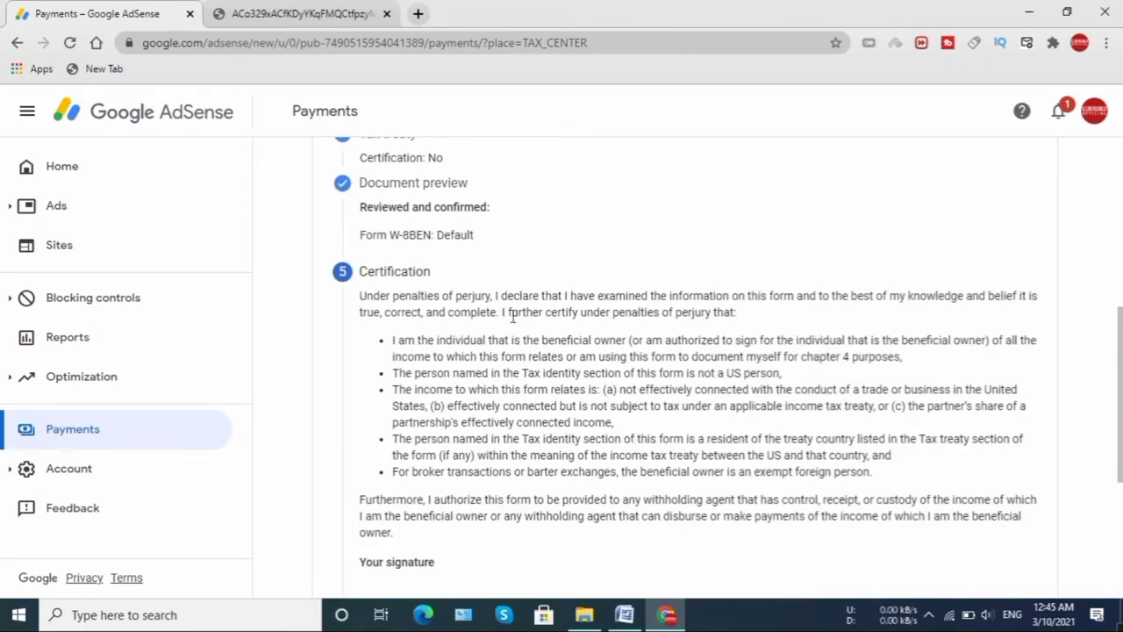
- Sign the certification with the account holder's full legal name, confirming you are that person
scroll(1116, 352, "down", 2)
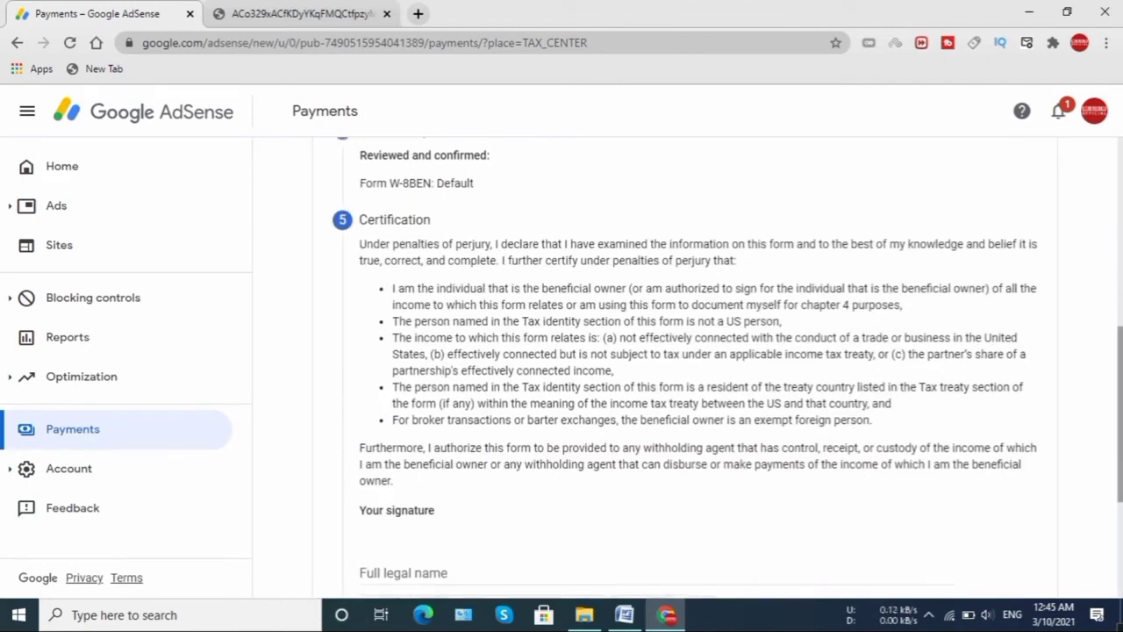
scroll(727, 366, "down", 2)
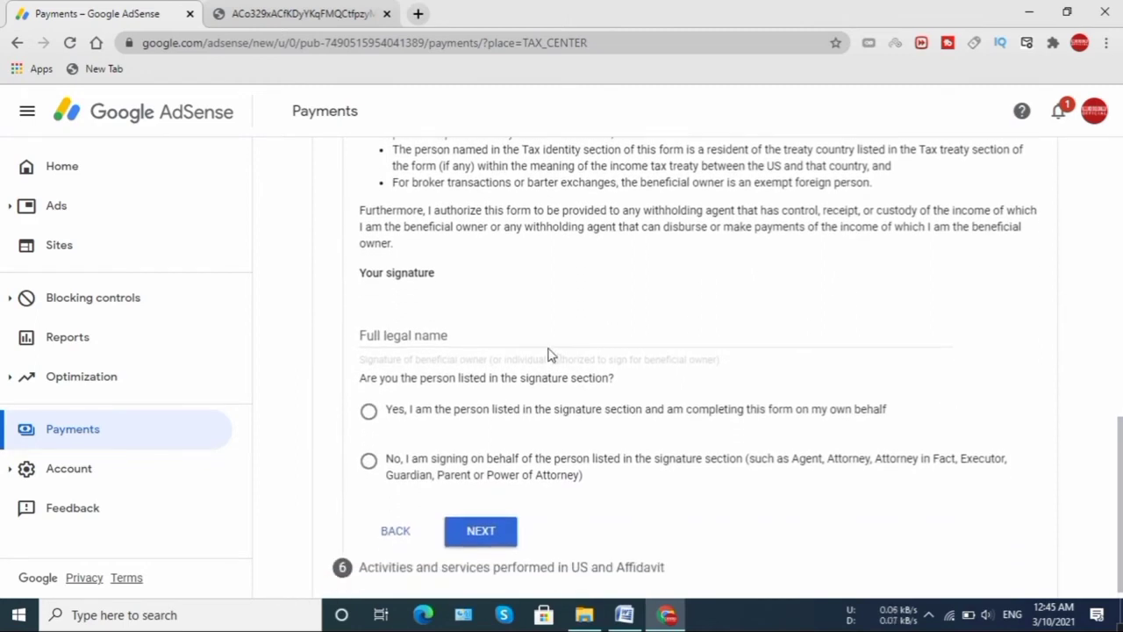
left_click(546, 339)
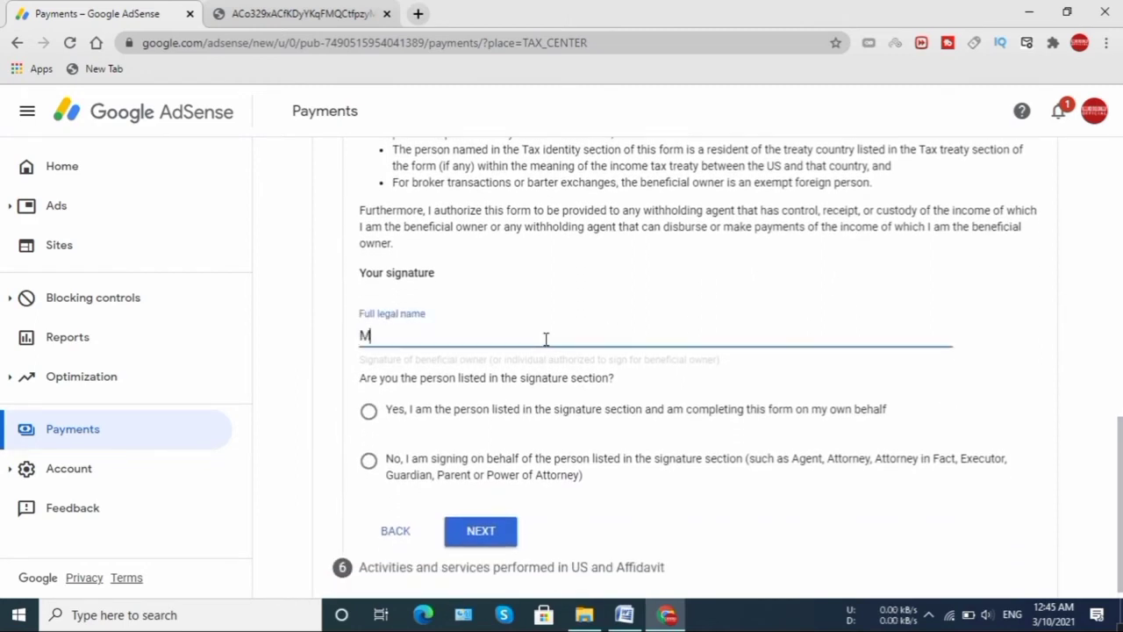
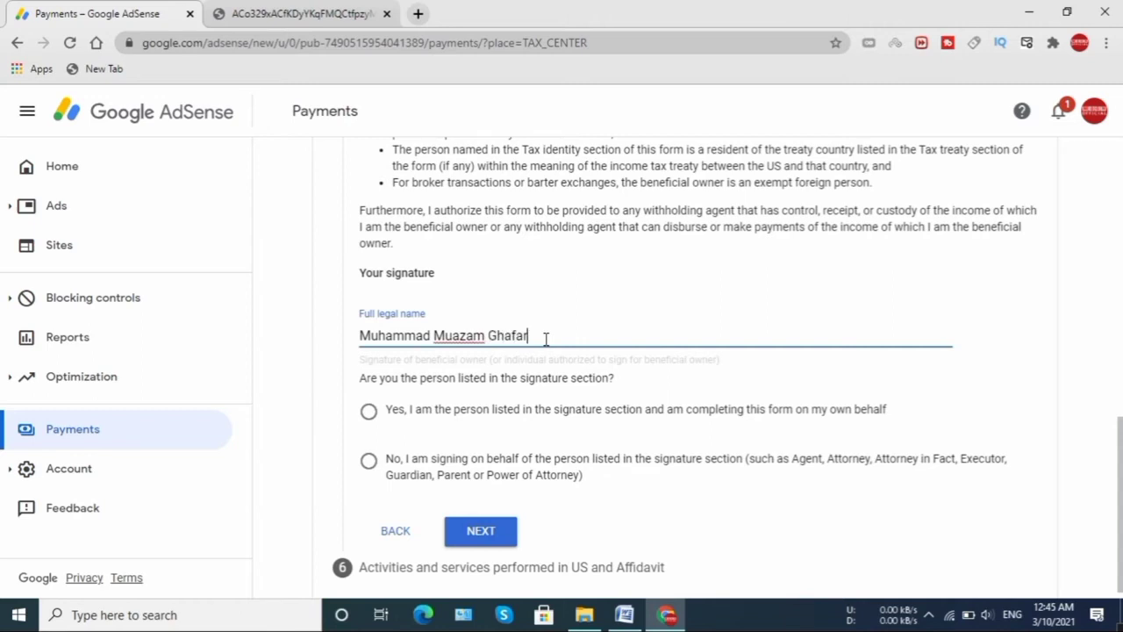
left_click(369, 416)
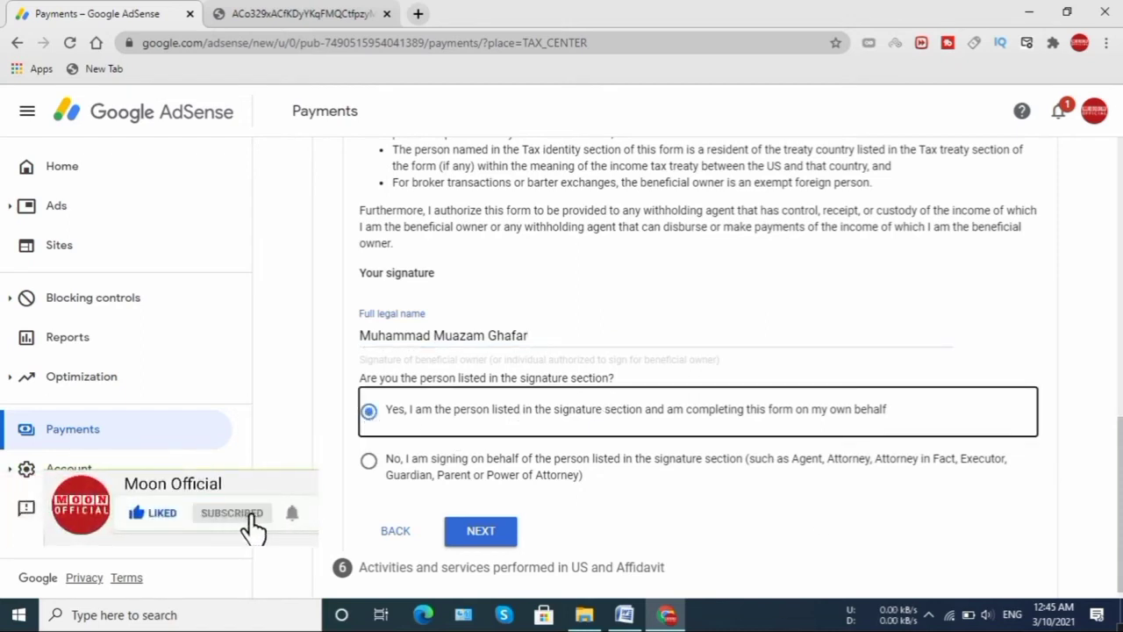
scroll(688, 369, "down", 1)
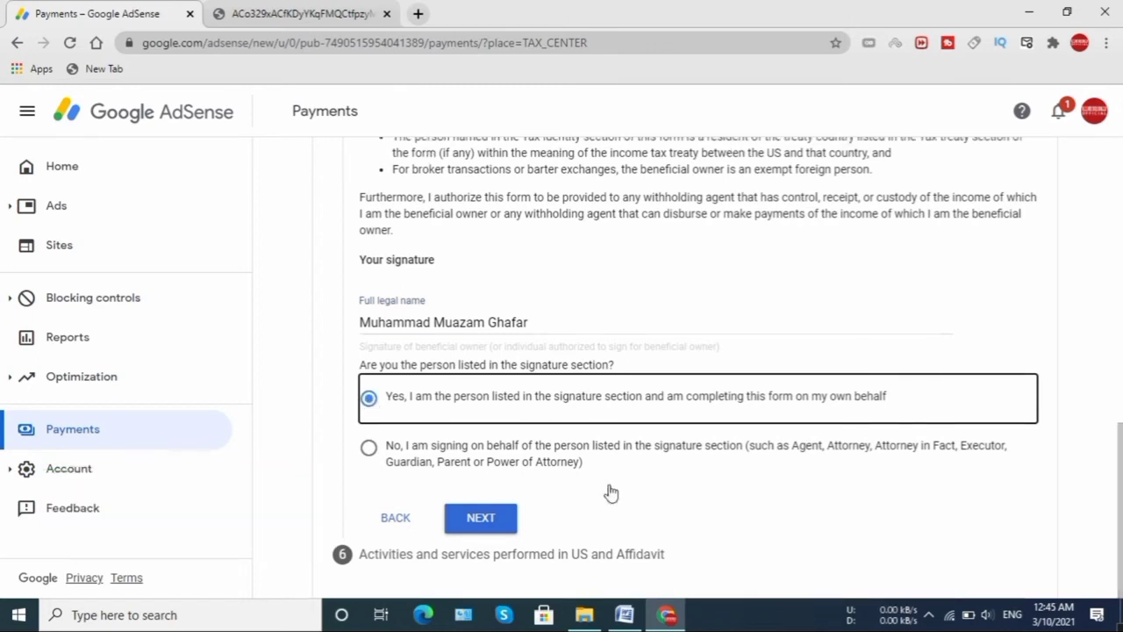
left_click(491, 524)
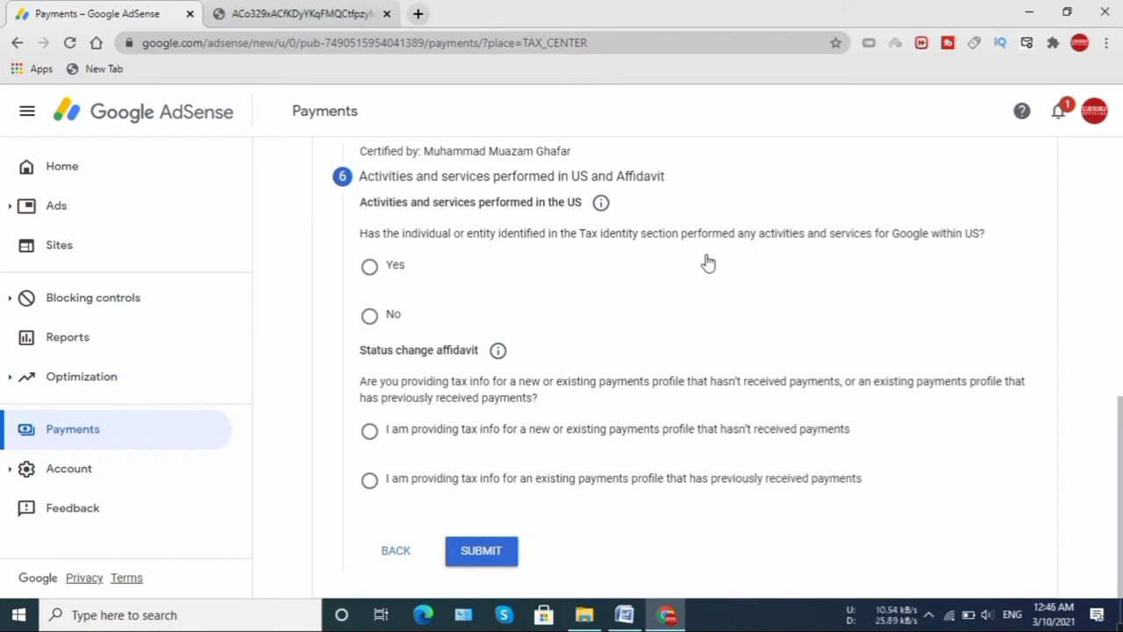
- Answer No to US activities, declare an existing paid profile, and certify services outside the US
left_click(371, 321)
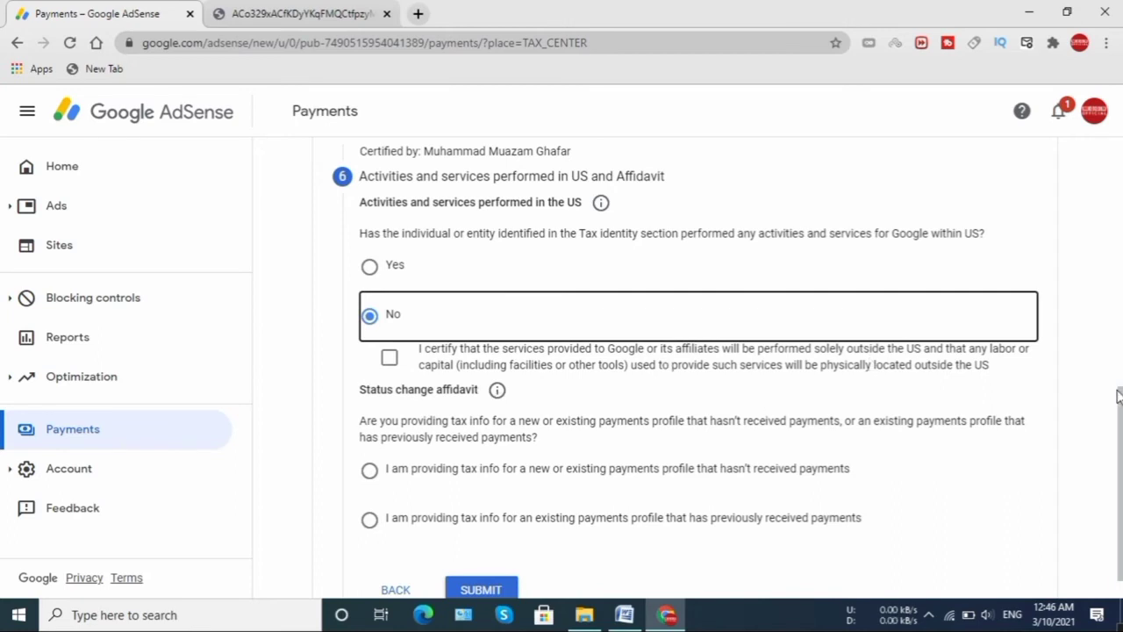
scroll(1105, 395, "down", 1)
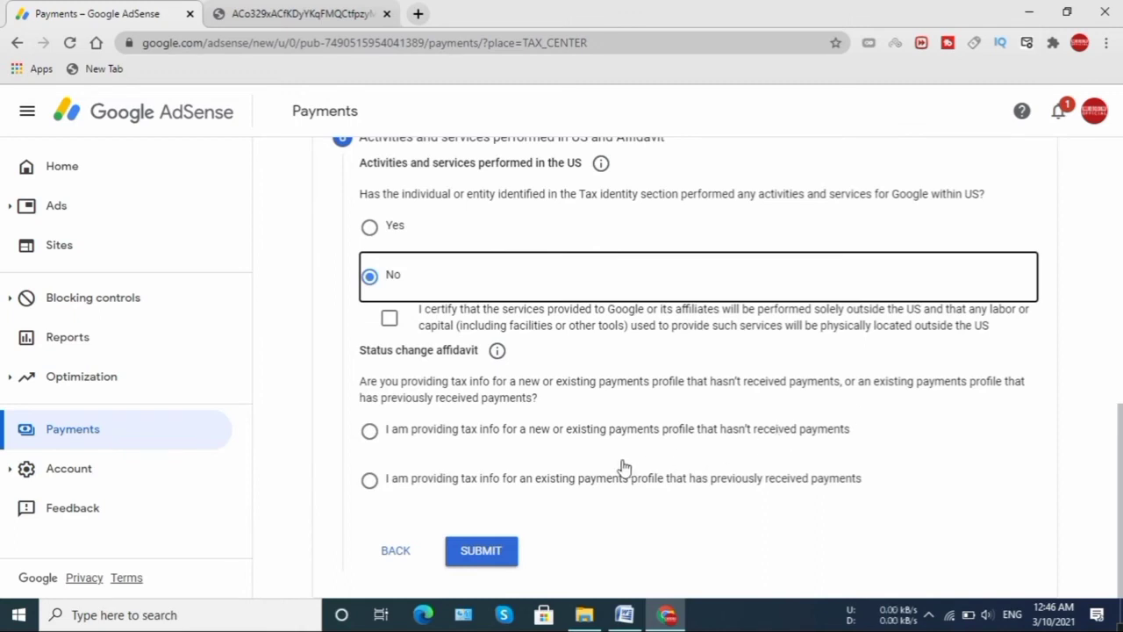
left_click(370, 480)
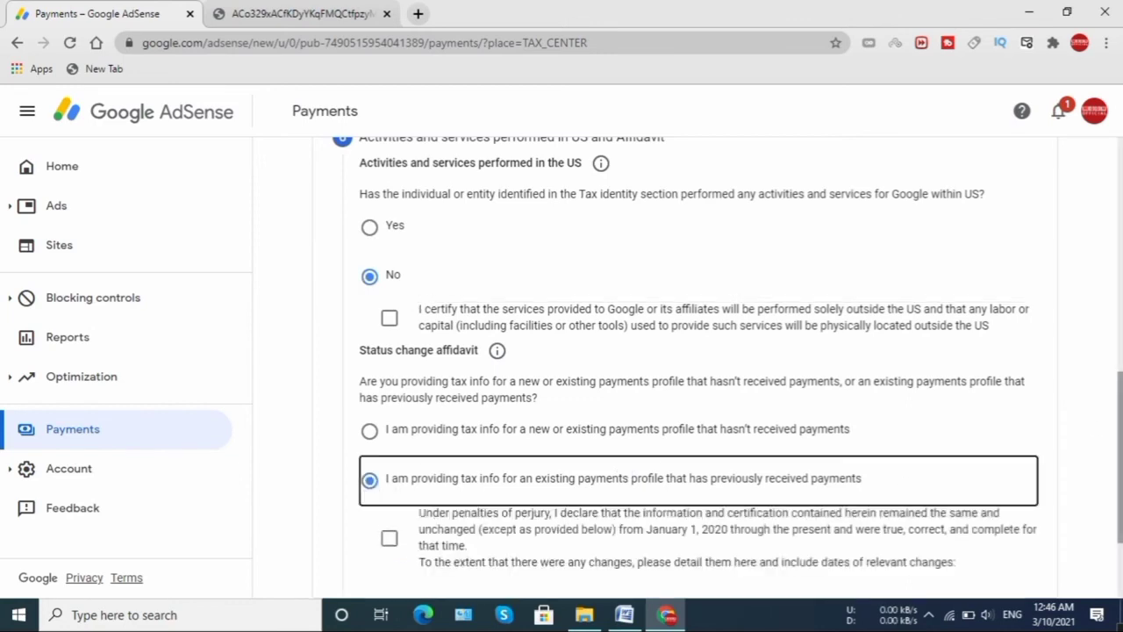
scroll(649, 311, "down", 1)
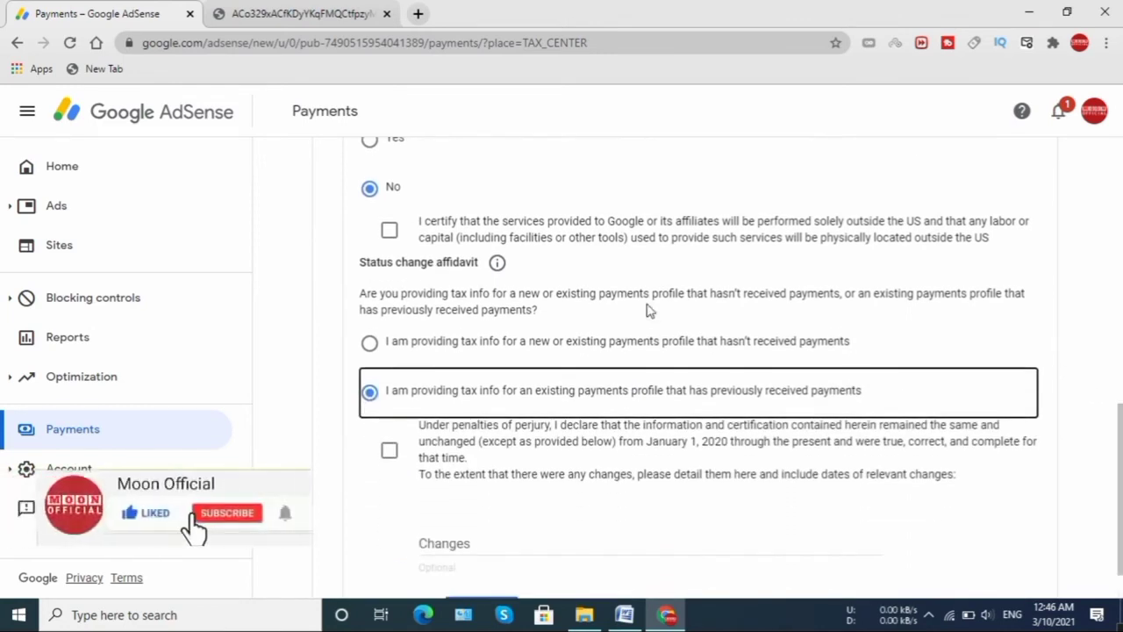
left_click(389, 231)
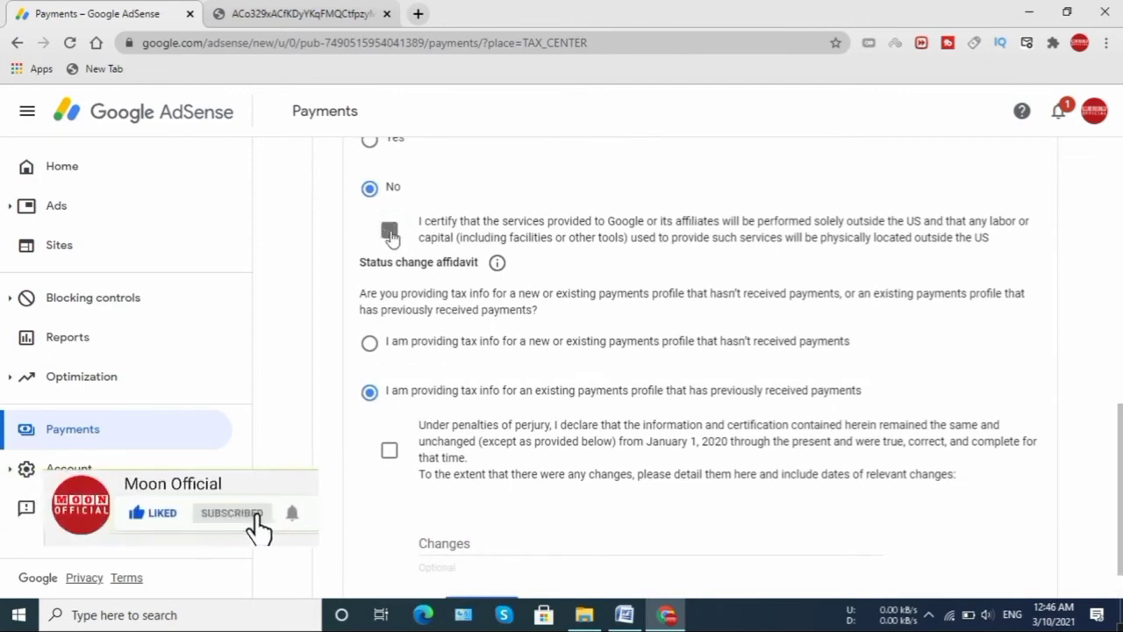
- Declare tax info unchanged since January 1, 2020, leave Changes empty, and submit the form
scroll(1119, 492, "down", 1)
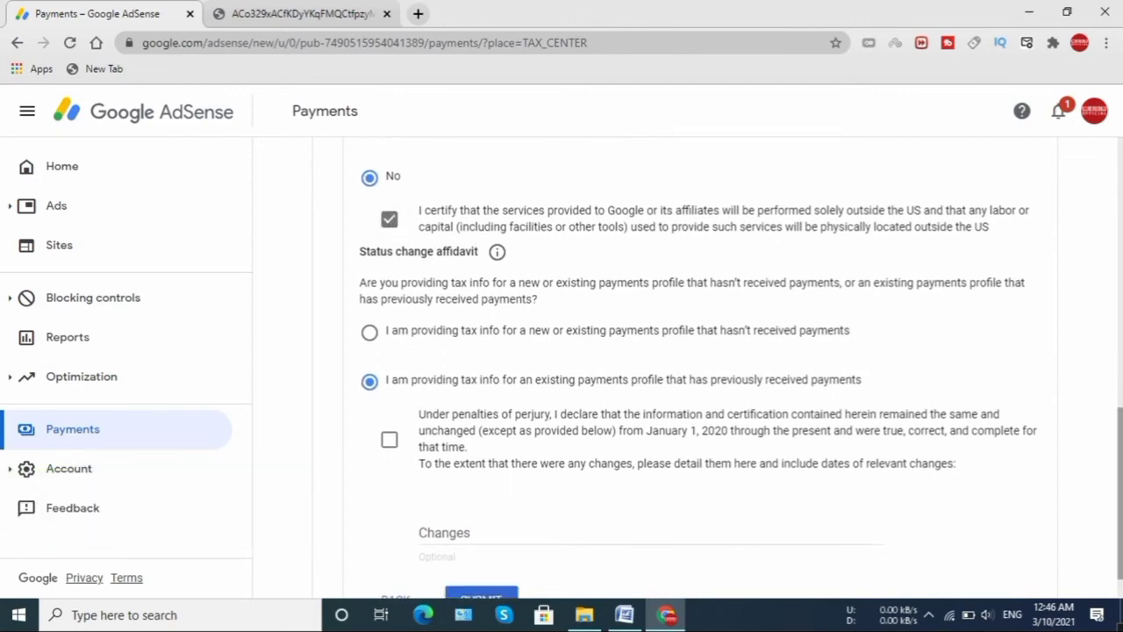
scroll(649, 368, "down", 1)
scroll(740, 369, "down", 1)
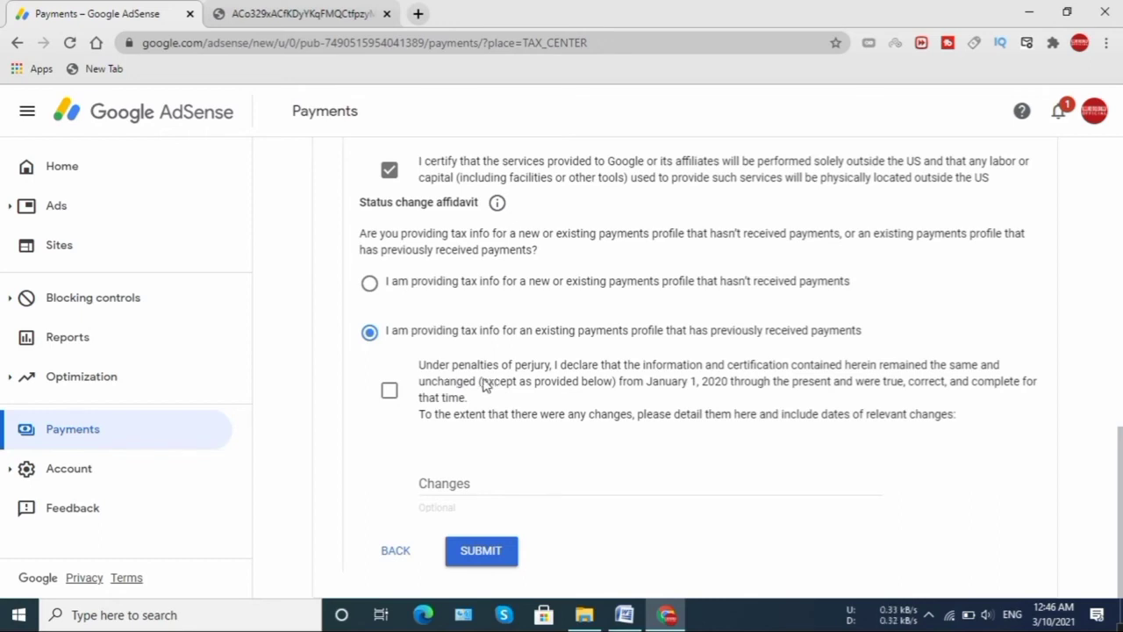
left_click(388, 389)
left_click(564, 488)
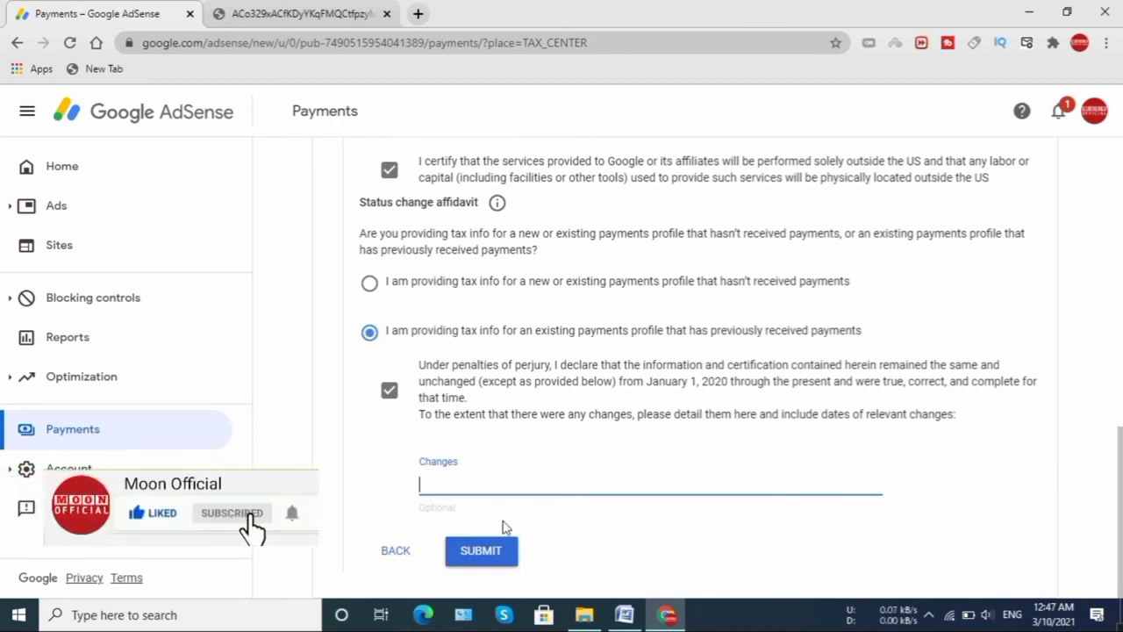
left_click(497, 559)
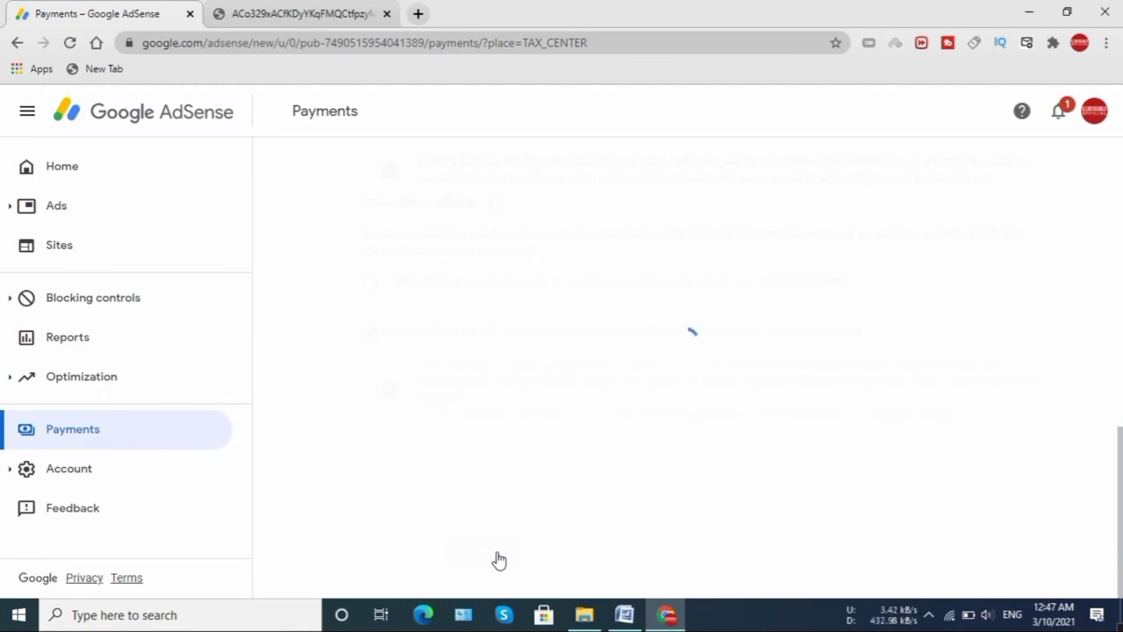
- Submit the W-8BEN form and confirm it shows Approved under Manage tax info
left_click(481, 550)
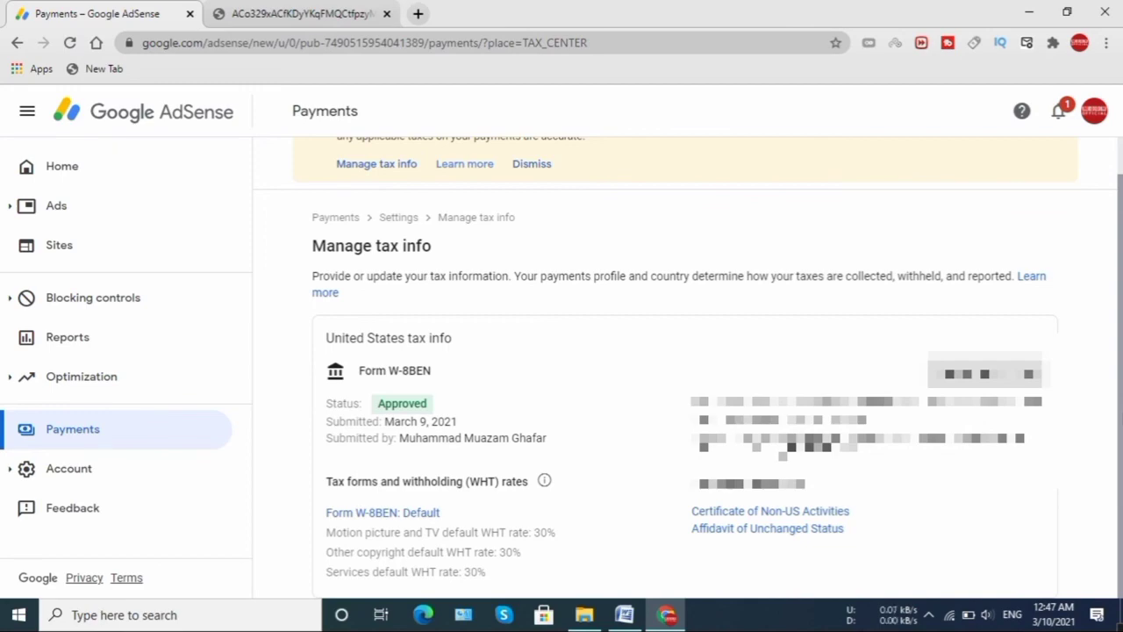
left_click(418, 14)
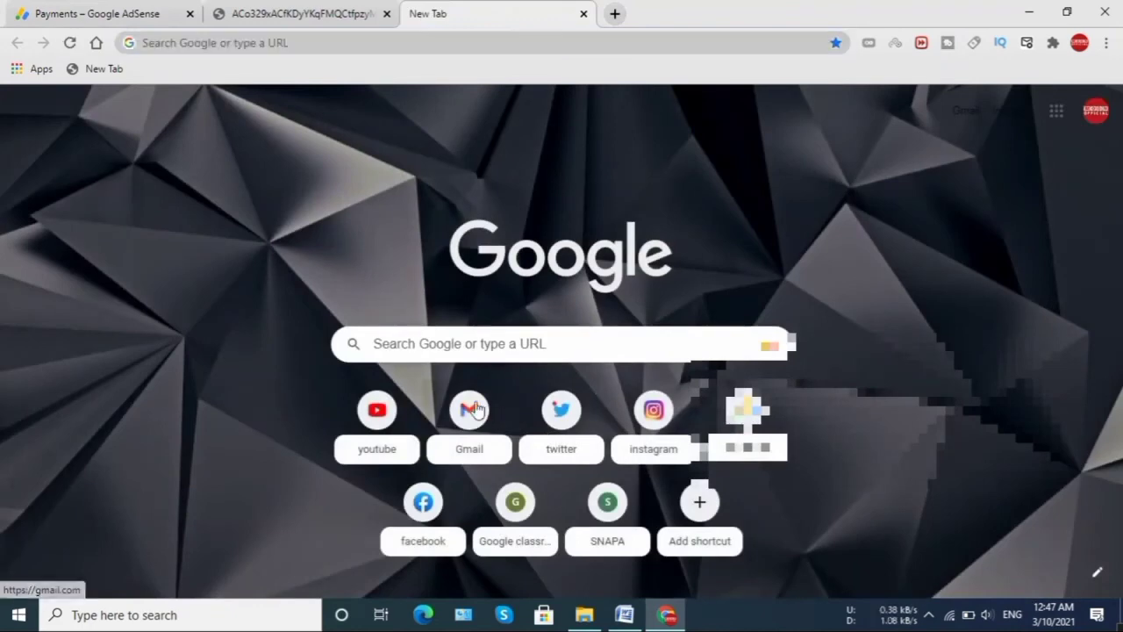
- From Gmail, open and read the Google Payments 'Your tax information has been approved' email
left_click(473, 411)
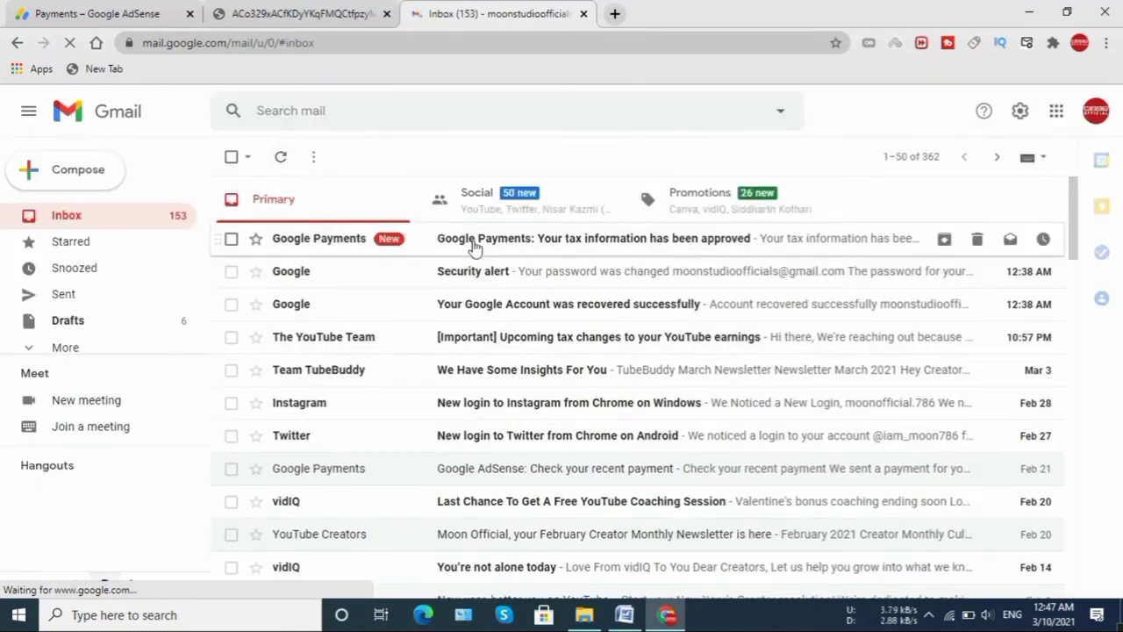
left_click(487, 249)
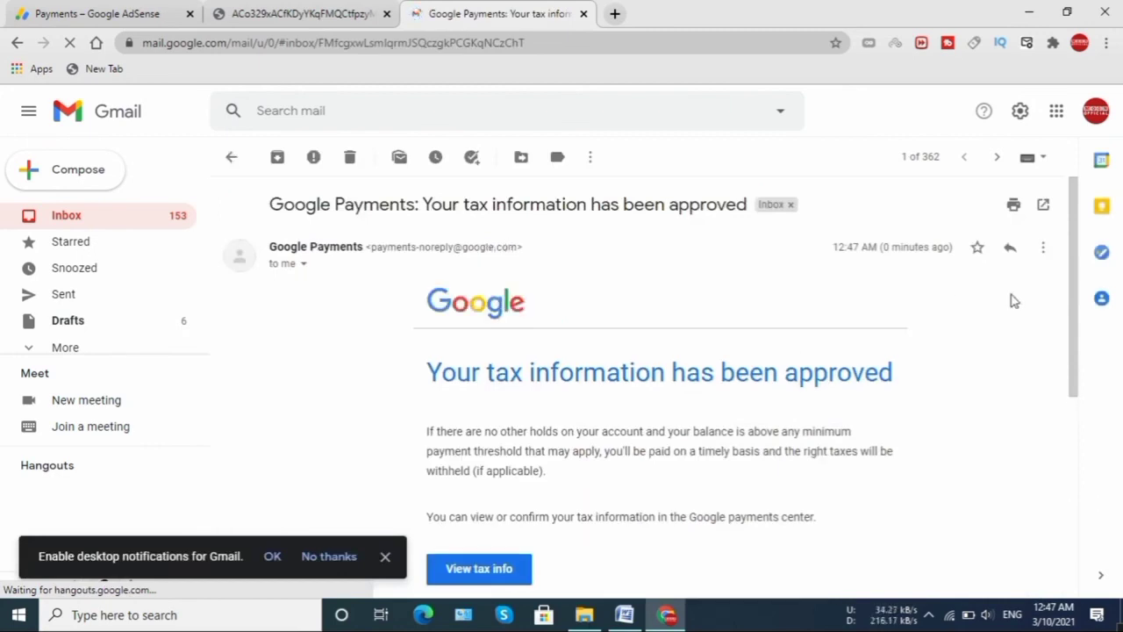
left_click_drag(1071, 316, 1075, 357)
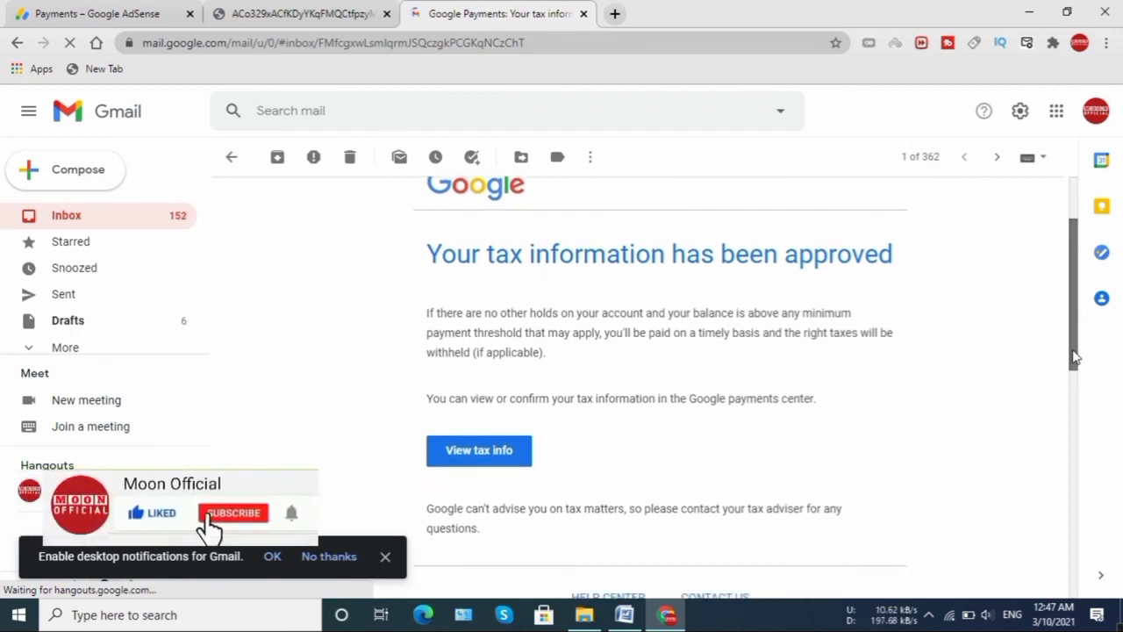